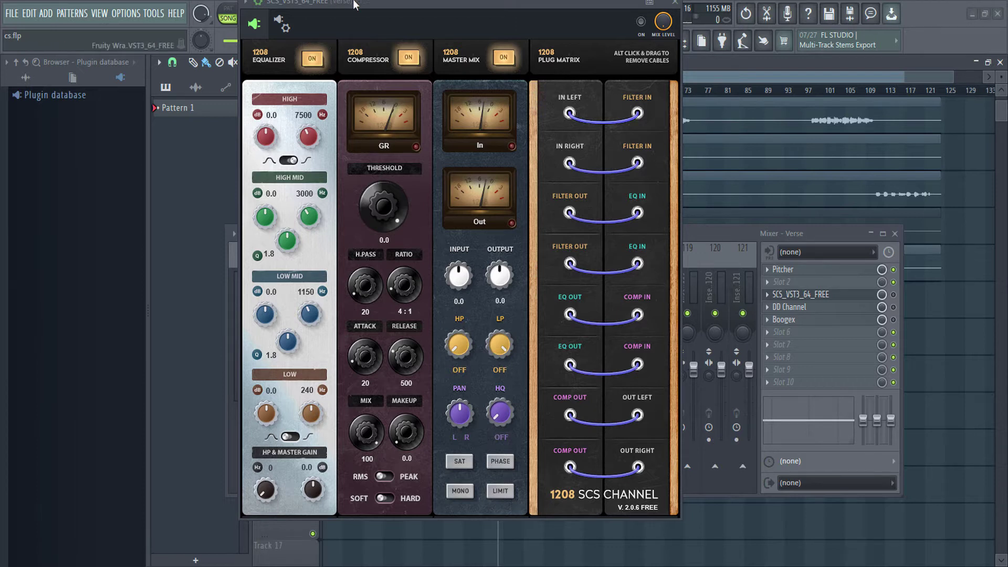
Start playback, enable the SCS_VST3_64_FREE effect on the Verse track, and raise the equalizer's High gain to about 4.4 dB.
{"action": "left_click_drag", "start_coordinate": [370, 1], "coordinate": [401, 45]}
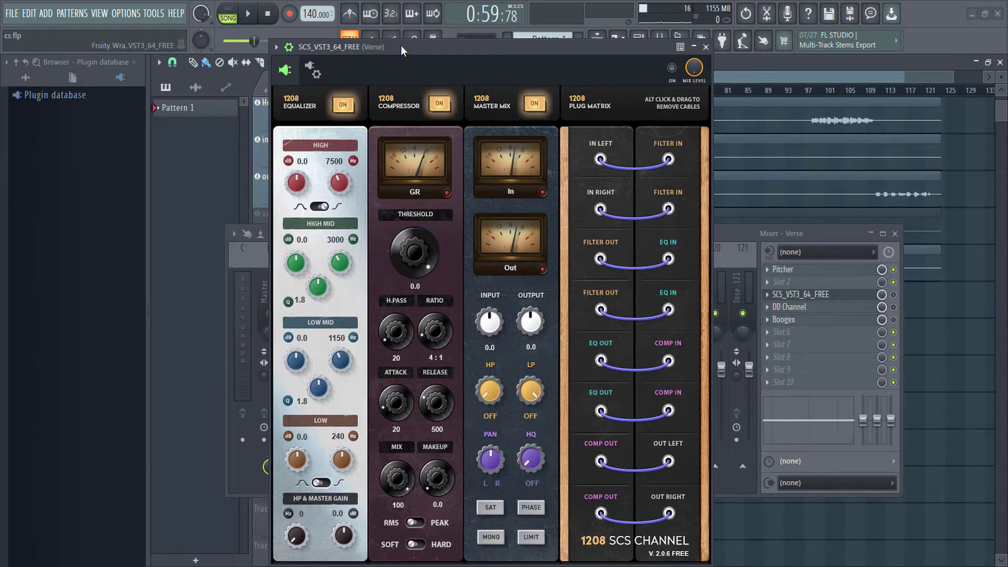
{"action": "key", "text": "space"}
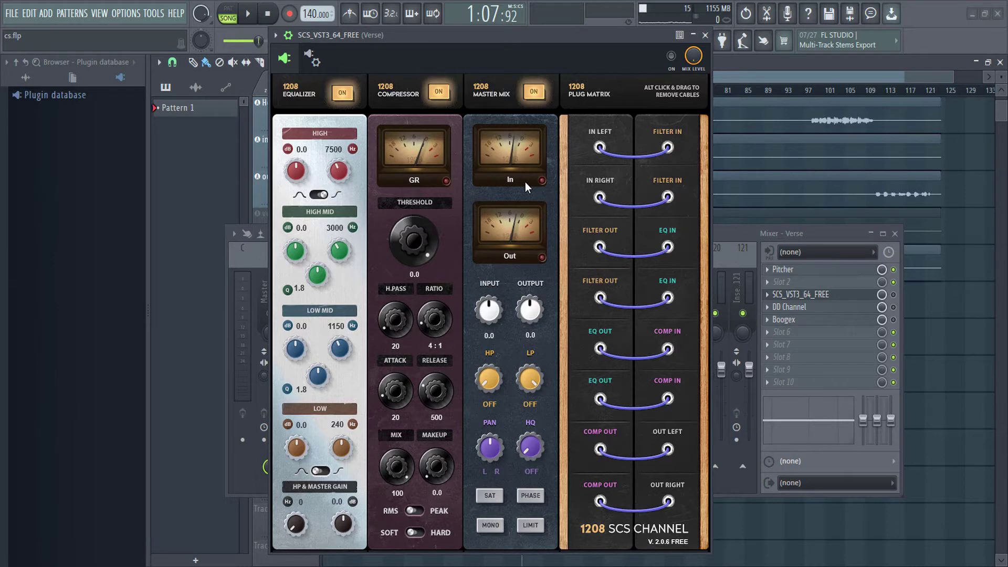
{"action": "key", "text": "space"}
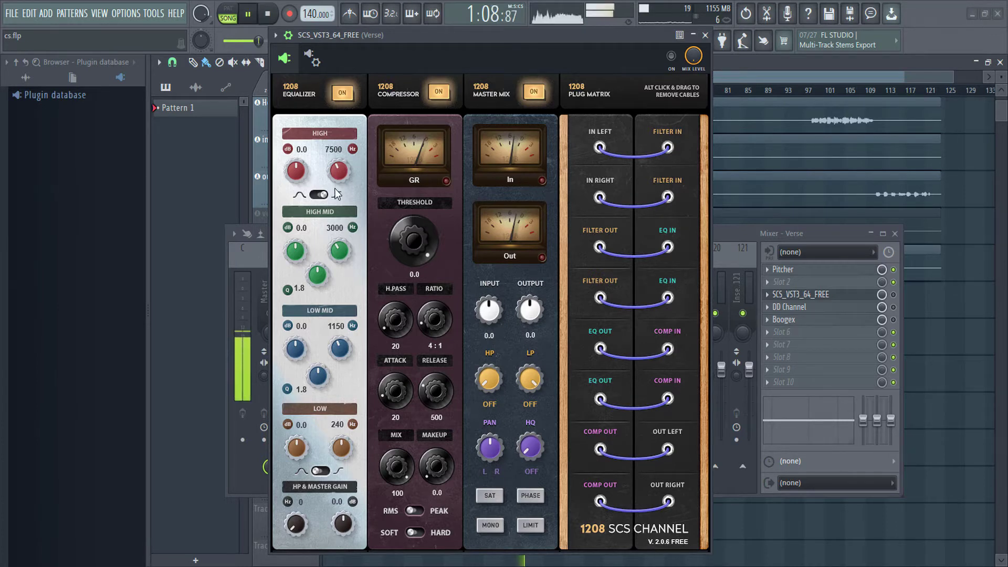
{"action": "mouse_move", "coordinate": [297, 179]}
{"action": "left_mouse_down"}
{"action": "mouse_move", "coordinate": [298, 153]}
{"action": "mouse_move", "coordinate": [299, 165]}
{"action": "left_mouse_up"}
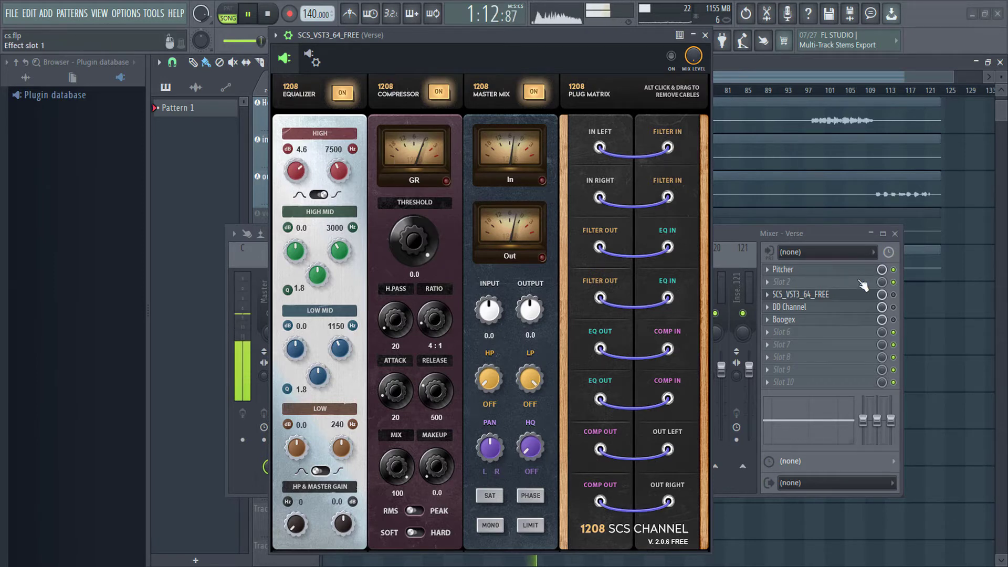
{"action": "left_click", "coordinate": [894, 296]}
{"action": "left_click", "coordinate": [491, 45]}
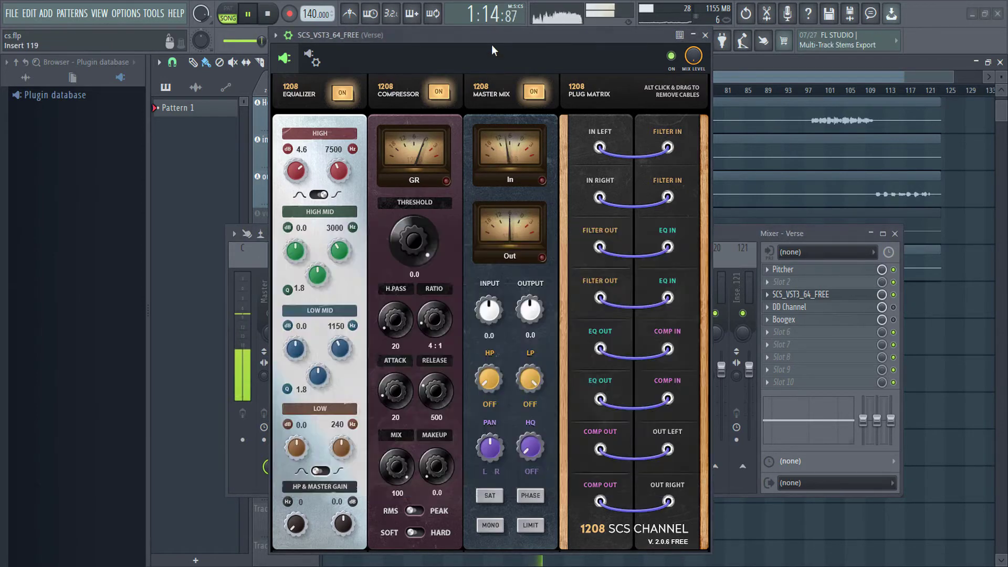
{"action": "left_click_drag", "start_coordinate": [297, 172], "coordinate": [297, 176]}
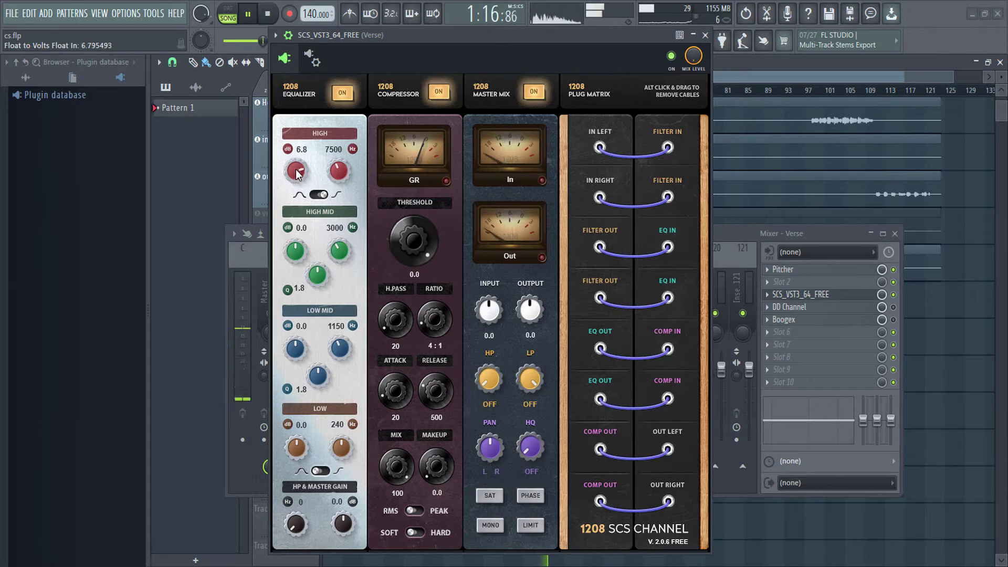
Replay the verse from an earlier point in the song and set the High Mid band to about 0.8 dB at 3258 Hz.
{"action": "left_click_drag", "start_coordinate": [336, 256], "coordinate": [336, 260]}
{"action": "left_click_drag", "start_coordinate": [420, 35], "coordinate": [452, 106]}
{"action": "left_click", "coordinate": [517, 91]}
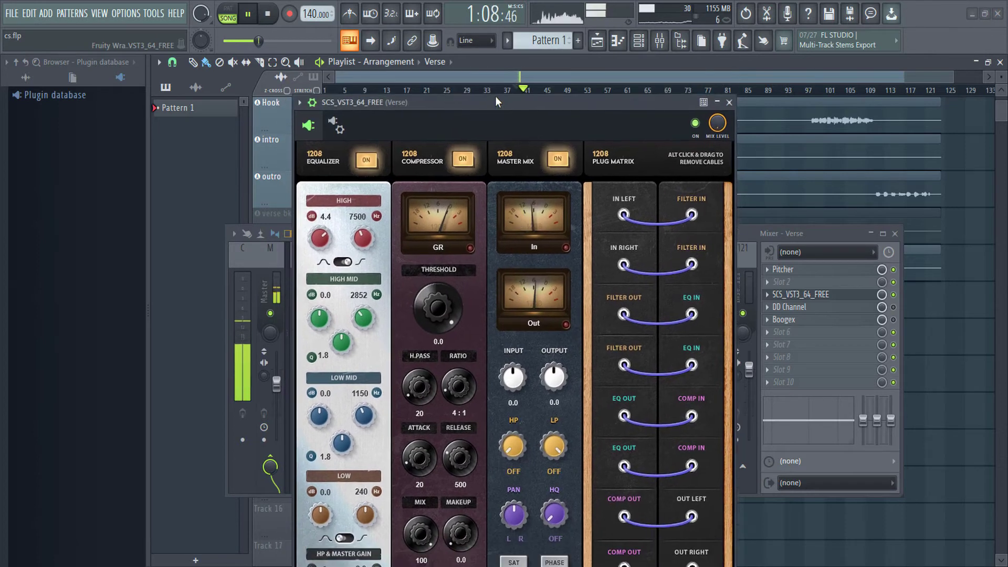
{"action": "left_click", "coordinate": [512, 90]}
{"action": "left_click_drag", "start_coordinate": [515, 102], "coordinate": [508, 78]}
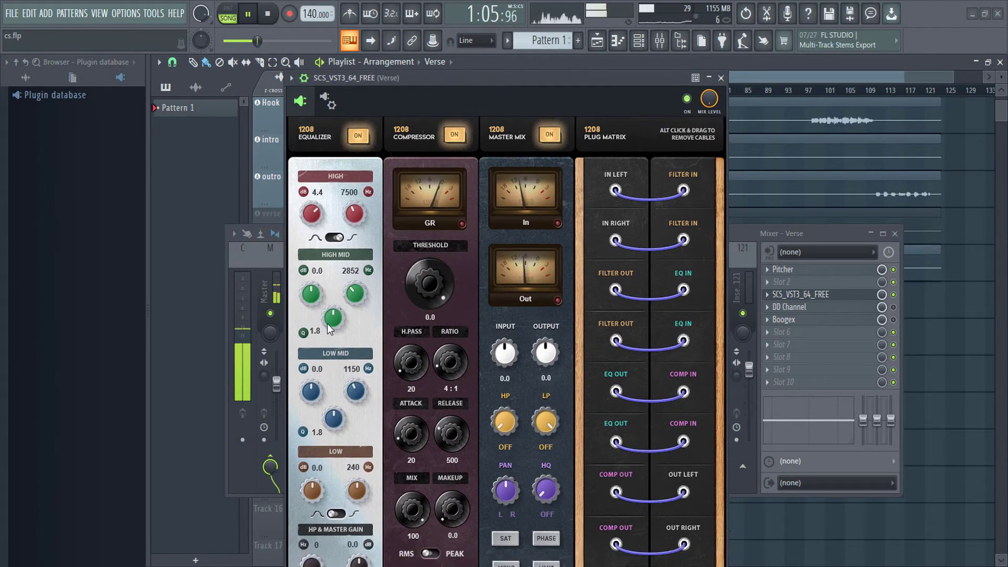
{"action": "mouse_move", "coordinate": [357, 295]}
{"action": "left_mouse_down"}
{"action": "mouse_move", "coordinate": [359, 275]}
{"action": "mouse_move", "coordinate": [318, 283]}
{"action": "mouse_move", "coordinate": [302, 308]}
{"action": "mouse_move", "coordinate": [355, 301]}
{"action": "left_mouse_up"}
Switch the equalizer's High band from shelf to bell shape and set its frequency to about 12888 Hz.
{"action": "left_click_drag", "start_coordinate": [354, 214], "coordinate": [346, 202]}
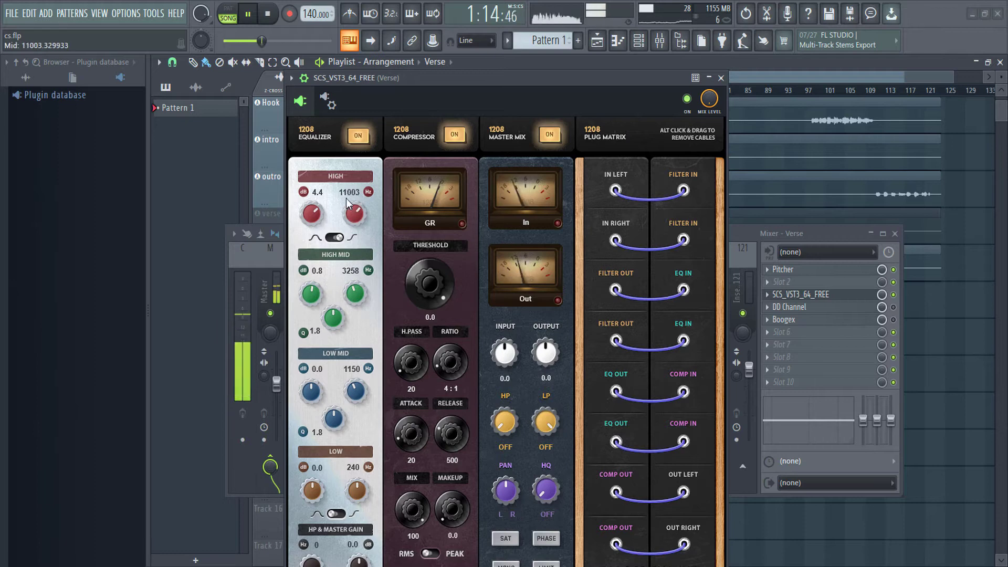
{"action": "left_click", "coordinate": [338, 237]}
{"action": "left_click_drag", "start_coordinate": [353, 215], "coordinate": [354, 209]}
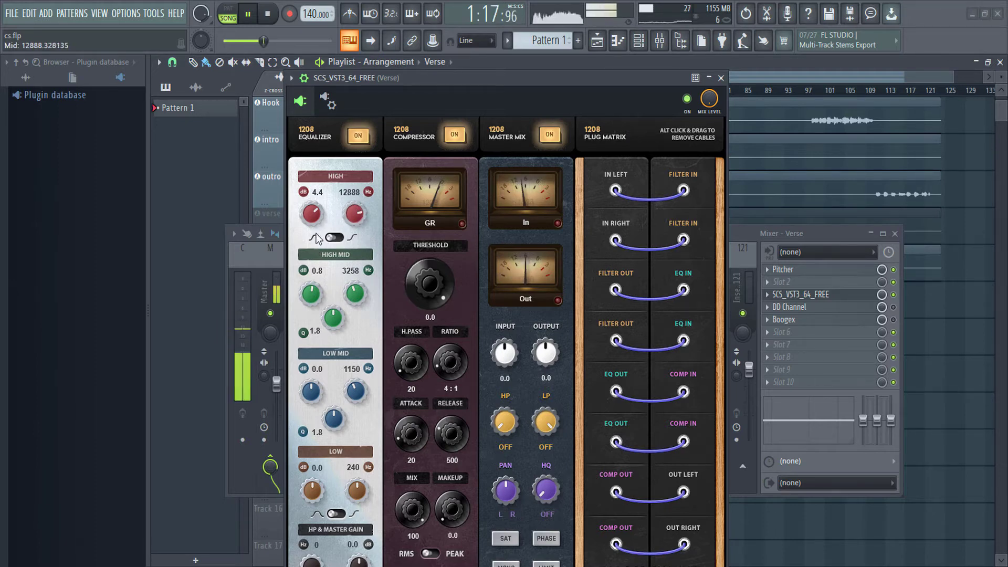
Set the High Mid band to about 0.6 dB at 4066 Hz and the Low Mid band to about 2.5 dB at 1953 Hz.
{"action": "mouse_move", "coordinate": [358, 291]}
{"action": "left_mouse_down"}
{"action": "mouse_move", "coordinate": [355, 301]}
{"action": "mouse_move", "coordinate": [356, 249]}
{"action": "mouse_move", "coordinate": [353, 278]}
{"action": "left_mouse_up"}
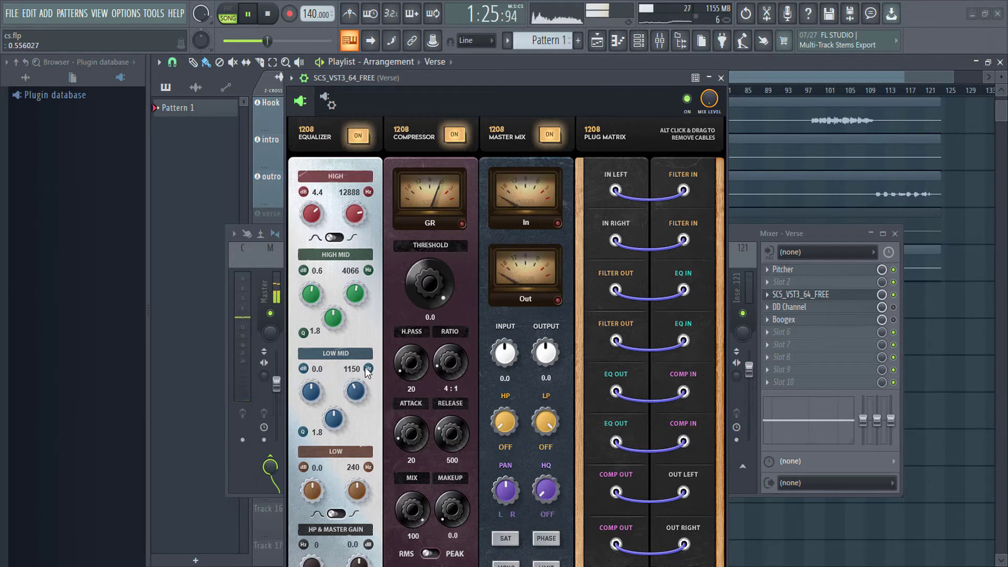
{"action": "mouse_move", "coordinate": [362, 399]}
{"action": "left_mouse_down"}
{"action": "mouse_move", "coordinate": [367, 374]}
{"action": "mouse_move", "coordinate": [295, 380]}
{"action": "mouse_move", "coordinate": [352, 400]}
{"action": "left_mouse_up"}
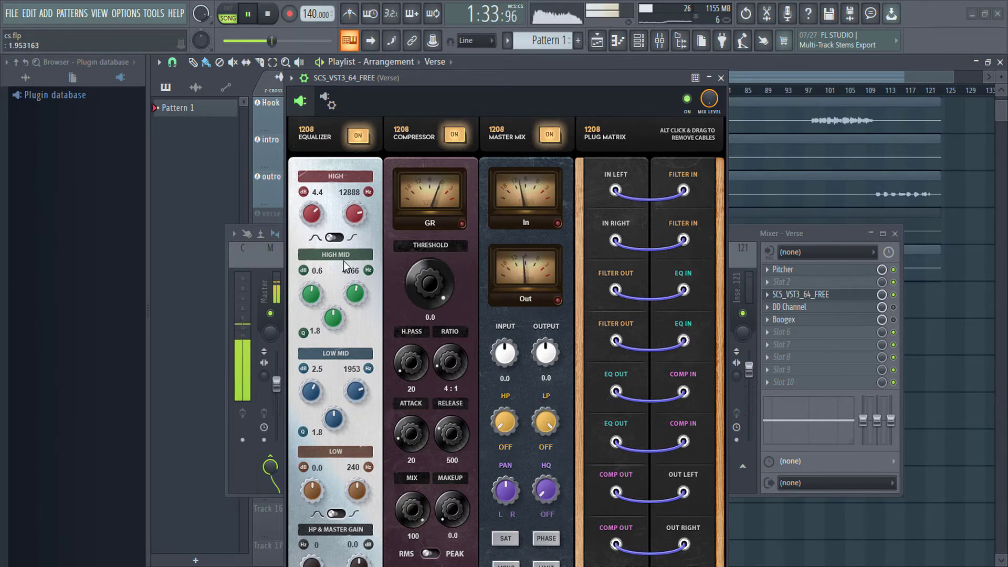
Set the High band to about 3.8 dB at 12163 Hz and the Low band to about -0.3 dB at 191 Hz.
{"action": "scroll", "coordinate": [355, 225], "scroll_direction": "down", "scroll_amount": 3}
{"action": "scroll", "coordinate": [318, 227], "scroll_direction": "down", "scroll_amount": 3}
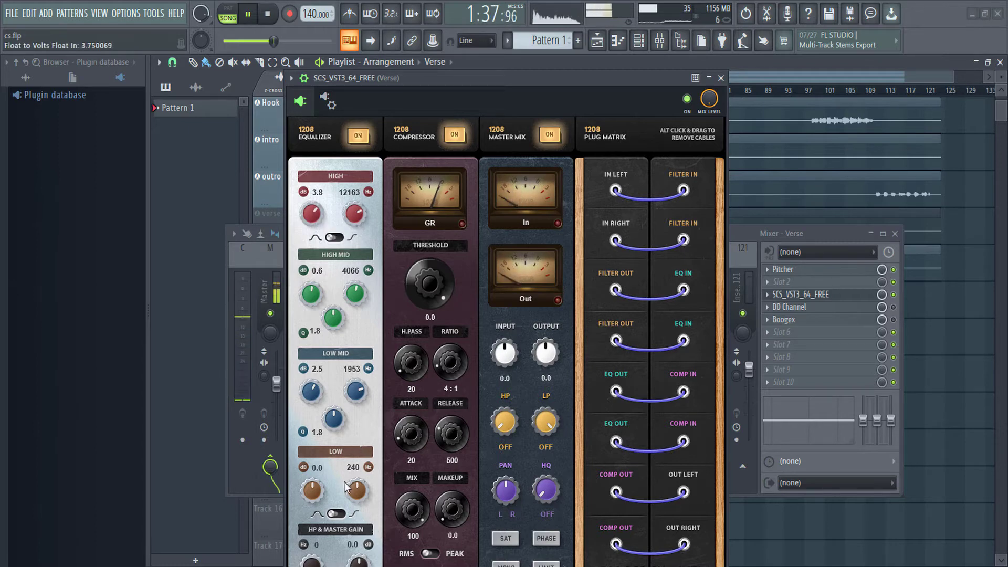
{"action": "left_click_drag", "start_coordinate": [351, 487], "coordinate": [318, 493]}
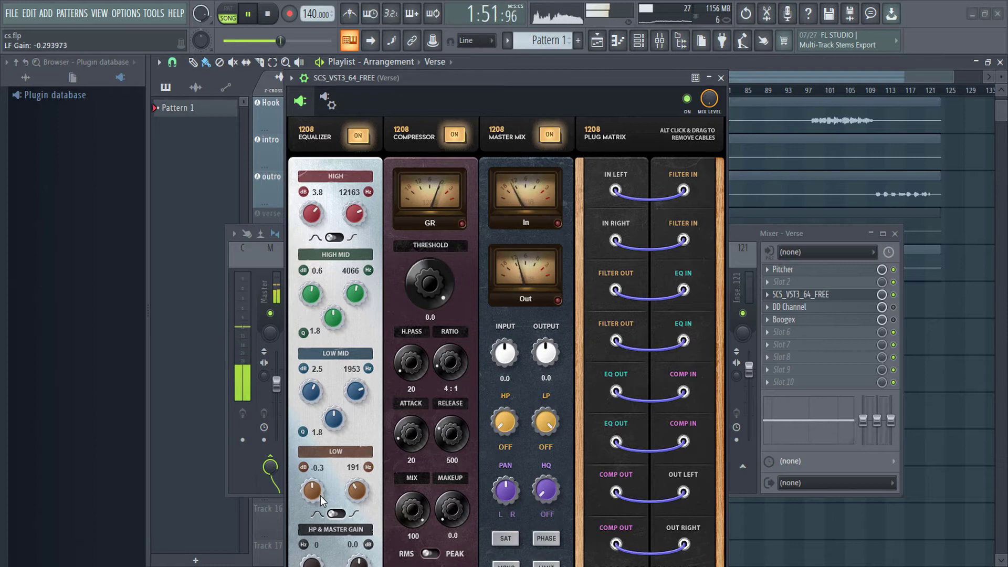
Bypass and re-enable the SCS_VST3_64_FREE effect to compare the vocal with and without equalization, and restart the verse playback.
{"action": "left_click", "coordinate": [893, 295]}
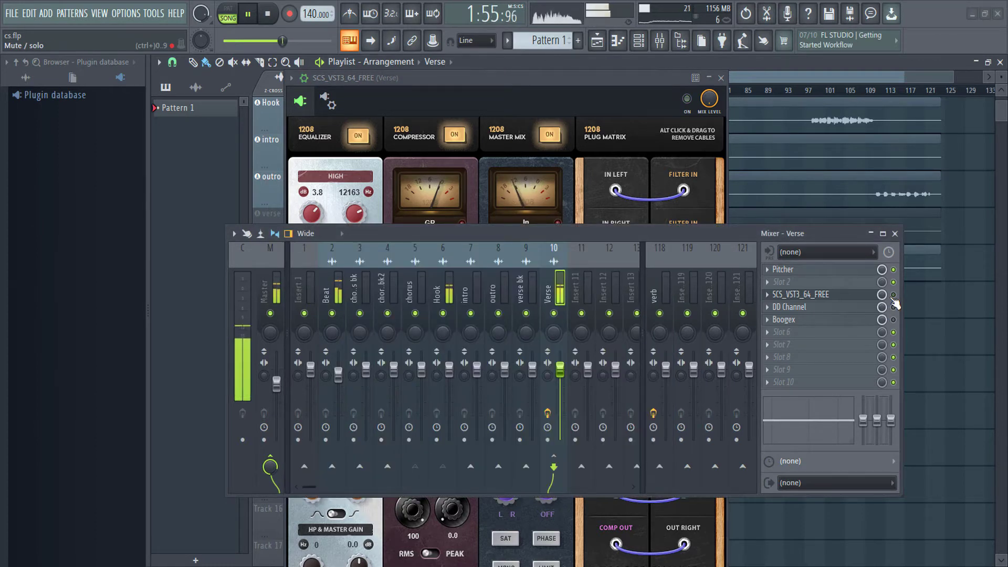
{"action": "left_click", "coordinate": [578, 79]}
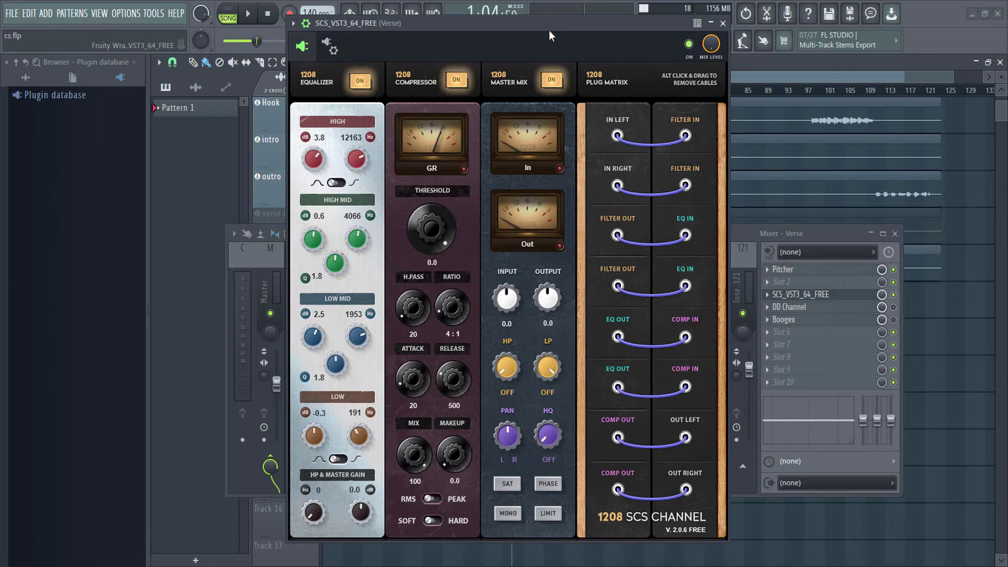
{"action": "key", "text": "space"}
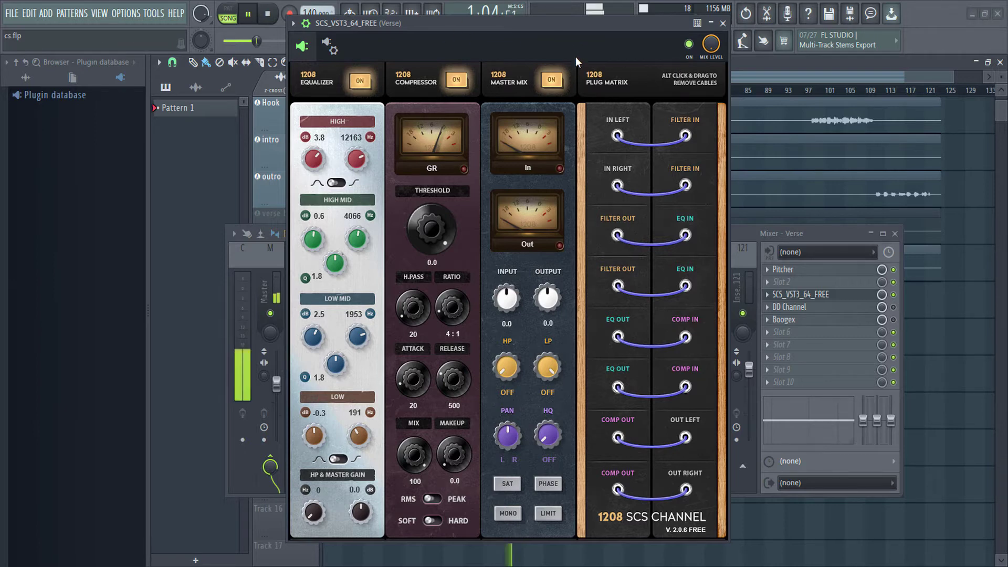
{"action": "left_click_drag", "start_coordinate": [564, 26], "coordinate": [577, 41]}
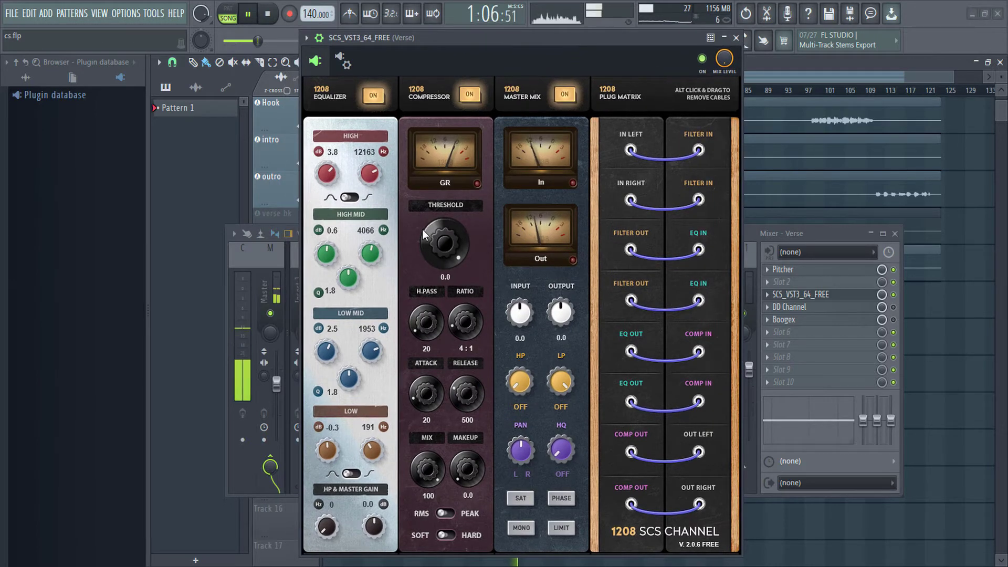
Set the compressor threshold to about -16.8 and its makeup gain to about 7.1, toggling the compressor to compare the level.
{"action": "mouse_move", "coordinate": [433, 238]}
{"action": "left_mouse_down"}
{"action": "mouse_move", "coordinate": [433, 338]}
{"action": "mouse_move", "coordinate": [440, 219]}
{"action": "mouse_move", "coordinate": [427, 252]}
{"action": "mouse_move", "coordinate": [435, 298]}
{"action": "mouse_move", "coordinate": [436, 244]}
{"action": "left_mouse_up"}
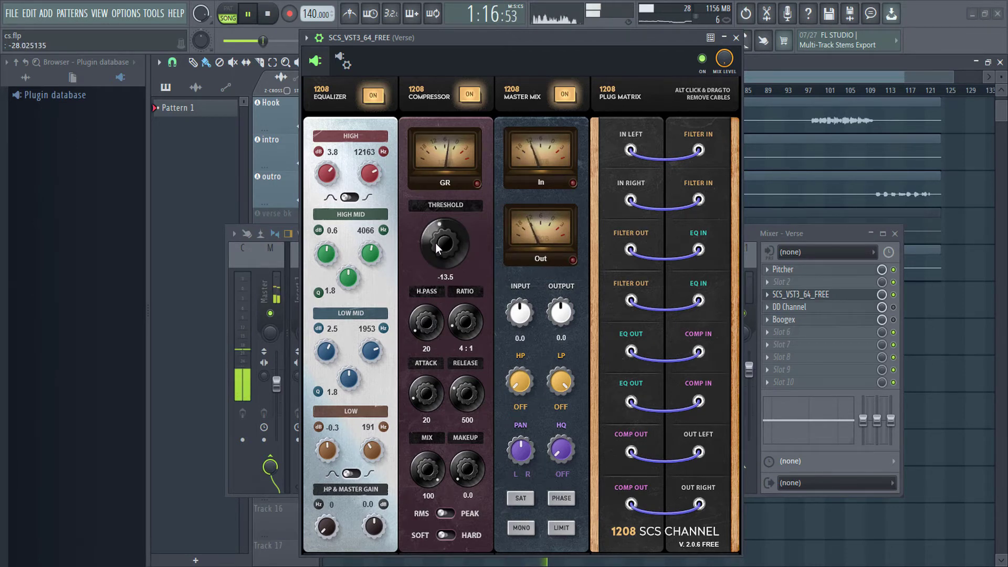
{"action": "left_click_drag", "start_coordinate": [465, 465], "coordinate": [462, 324]}
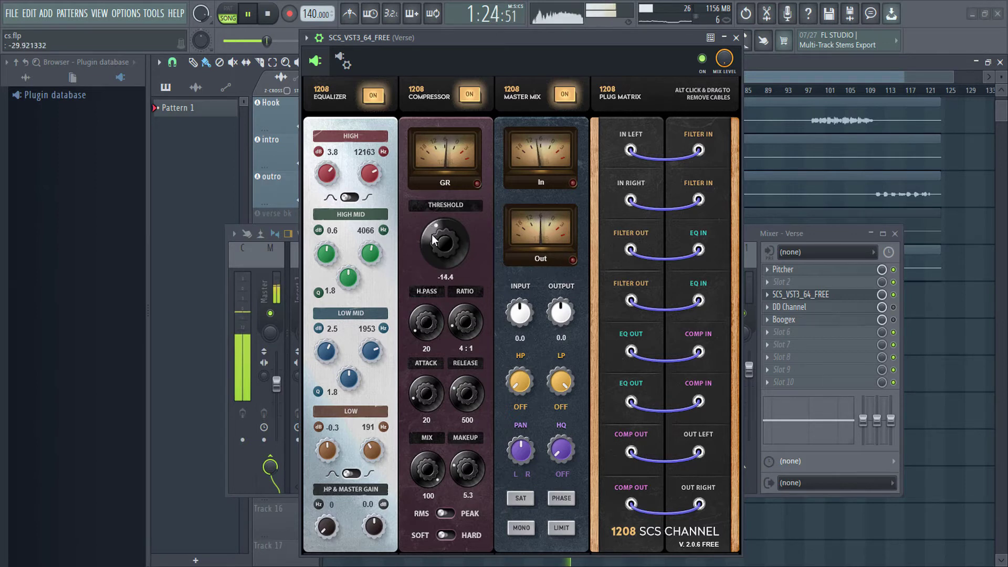
{"action": "left_click_drag", "start_coordinate": [464, 464], "coordinate": [465, 427]}
{"action": "left_click", "coordinate": [463, 94]}
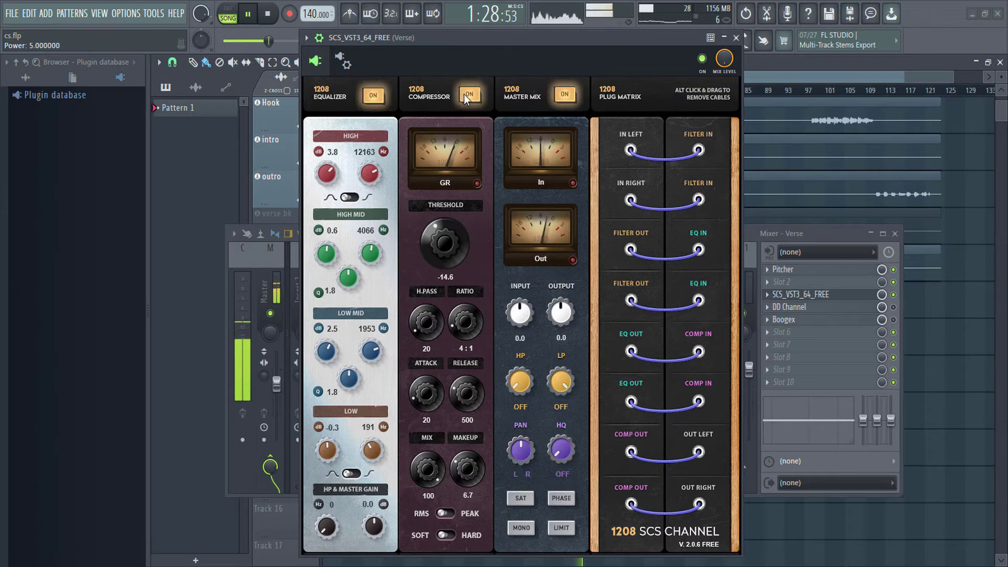
{"action": "left_click_drag", "start_coordinate": [430, 228], "coordinate": [430, 244]}
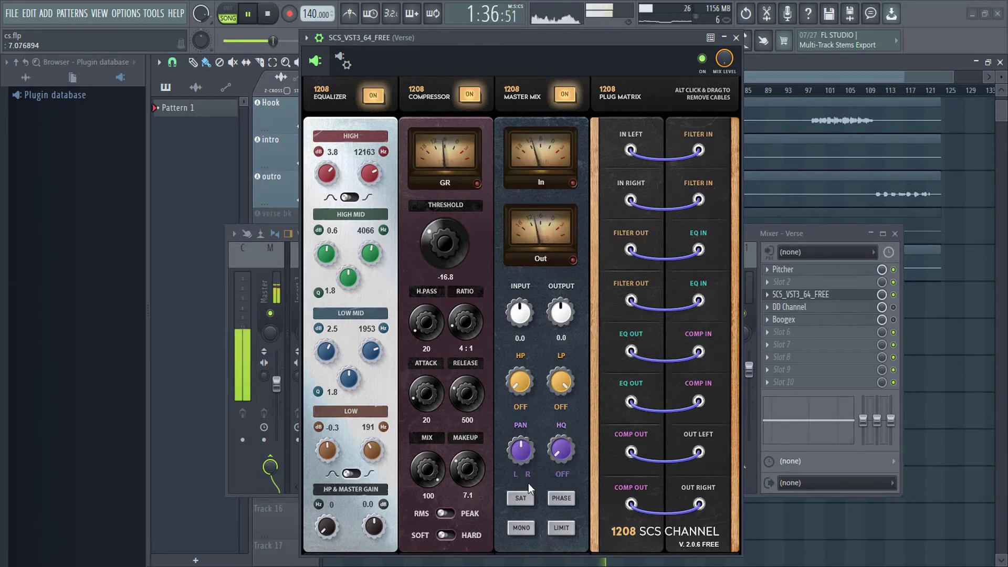
Set the master mix input to about 2.2 and output to about -0.9, and enable saturation.
{"action": "scroll", "coordinate": [510, 319], "scroll_direction": "up", "scroll_amount": 2}
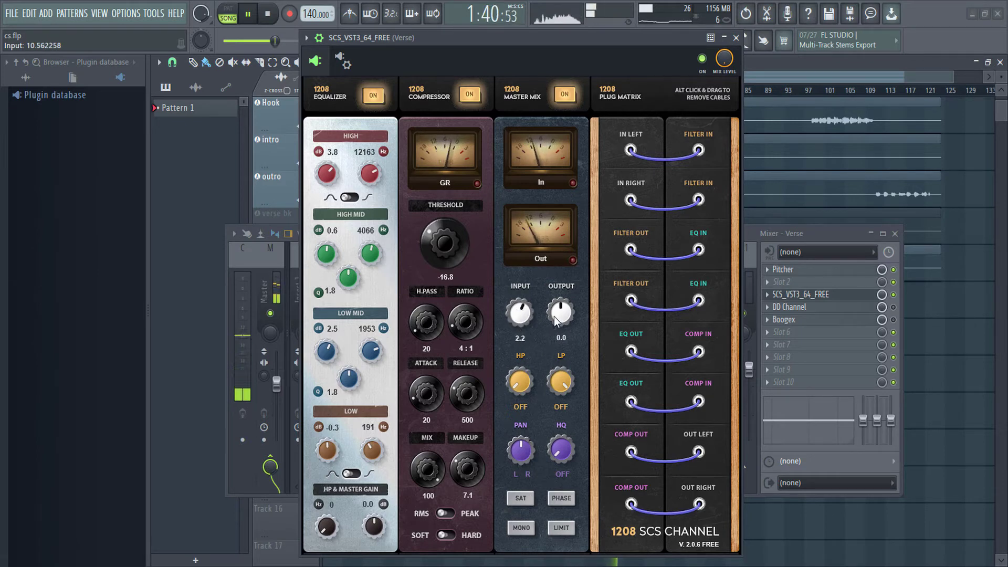
{"action": "scroll", "coordinate": [553, 321], "scroll_direction": "down", "scroll_amount": 2}
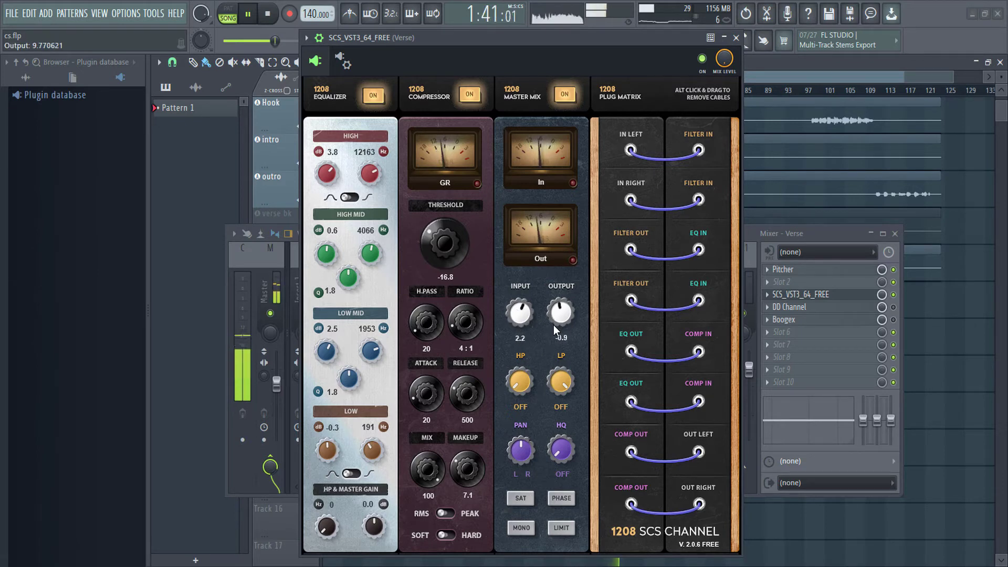
{"action": "left_click", "coordinate": [526, 499]}
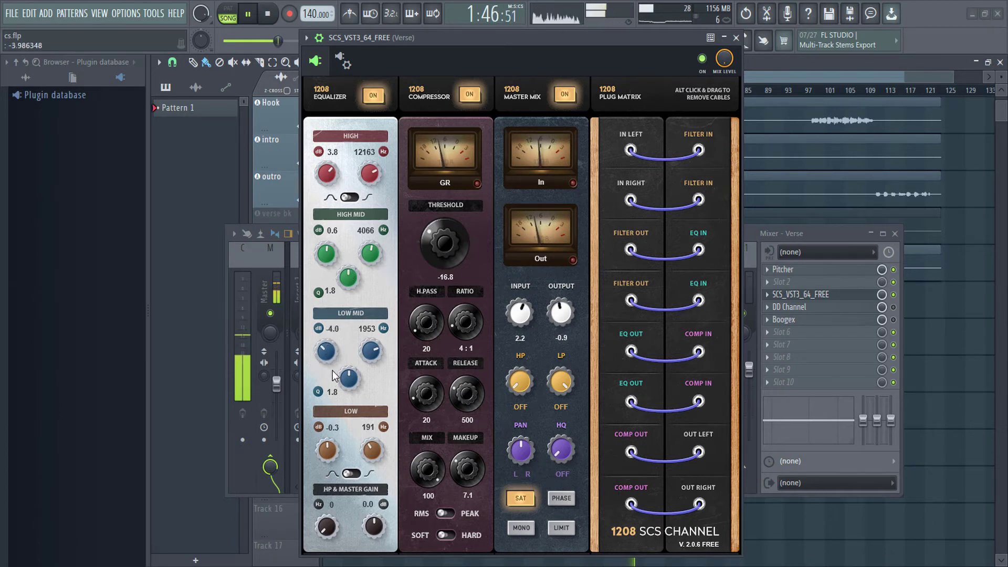
Adjust the equalizer's Low Mid gain to about -0.4 dB and the Low gain to about 2.7 dB.
{"action": "scroll", "coordinate": [334, 362], "scroll_direction": "up", "scroll_amount": 3}
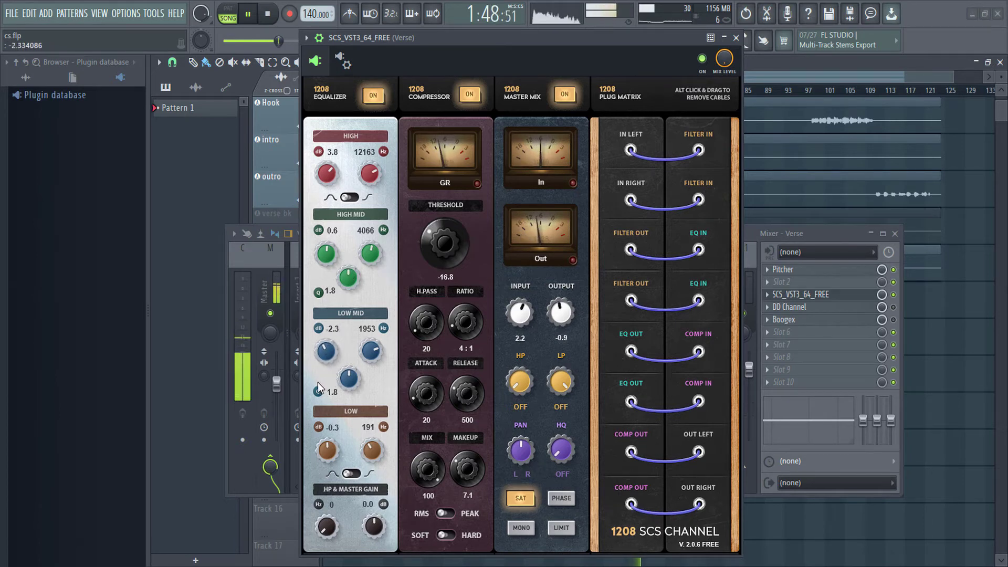
{"action": "left_click_drag", "start_coordinate": [327, 448], "coordinate": [331, 433]}
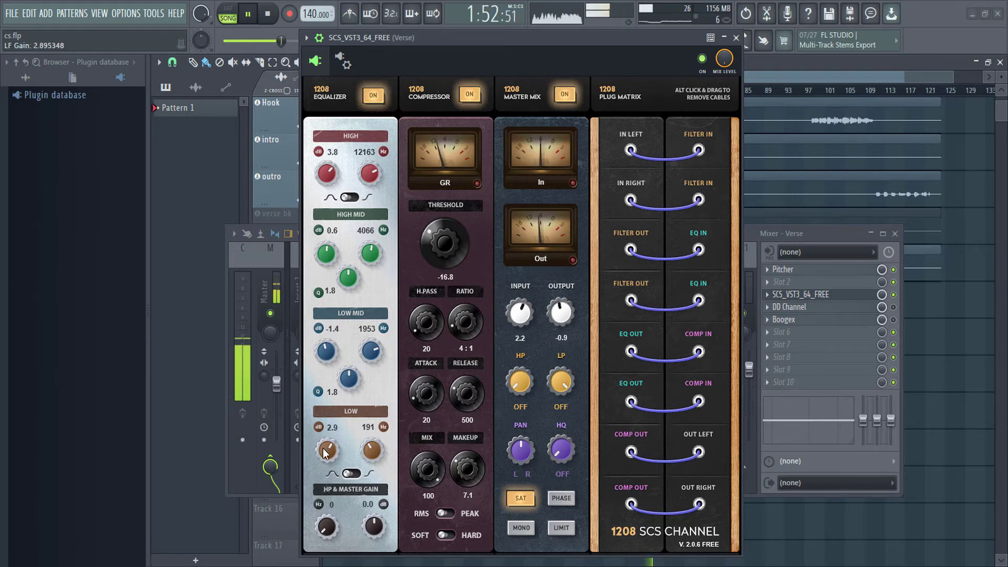
{"action": "left_click_drag", "start_coordinate": [327, 350], "coordinate": [327, 344]}
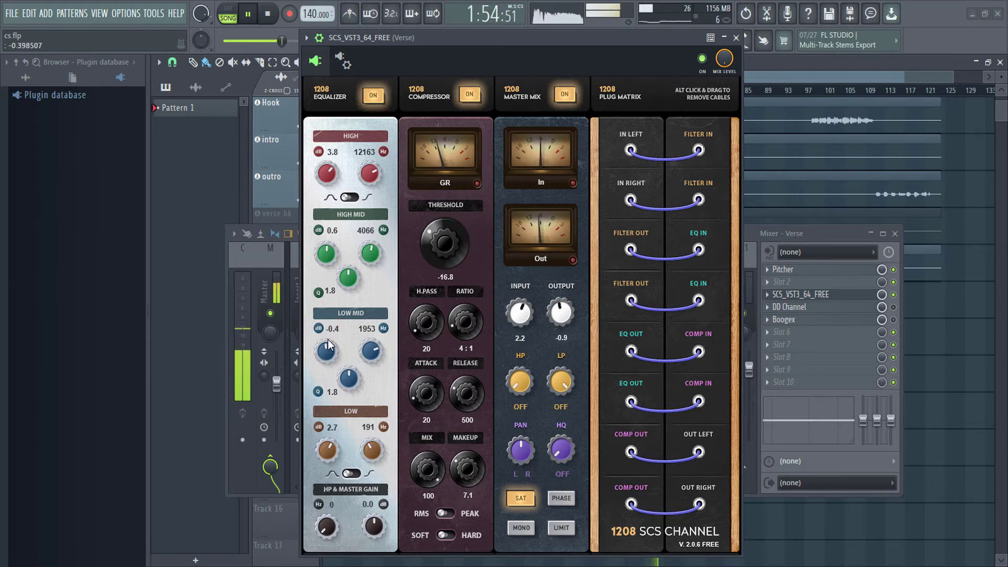
Set the High Mid band to about 2.5 dB at 4678 Hz and raise the High gain to about 5.9 dB.
{"action": "left_click_drag", "start_coordinate": [365, 262], "coordinate": [335, 239]}
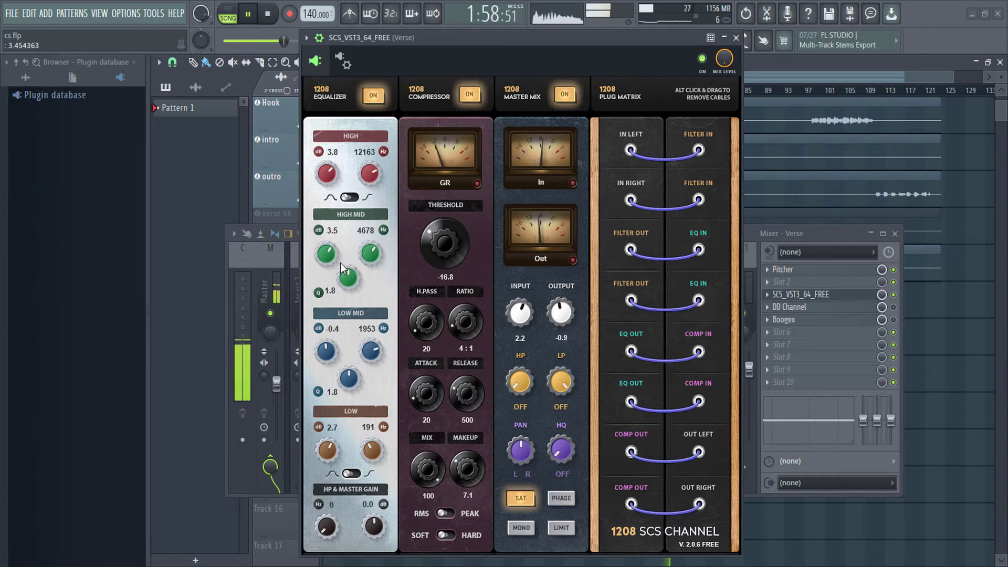
{"action": "scroll", "coordinate": [340, 260], "scroll_direction": "down", "scroll_amount": 1}
{"action": "mouse_move", "coordinate": [328, 175]}
{"action": "left_mouse_down"}
{"action": "mouse_move", "coordinate": [328, 166]}
{"action": "mouse_move", "coordinate": [331, 188]}
{"action": "left_mouse_up"}
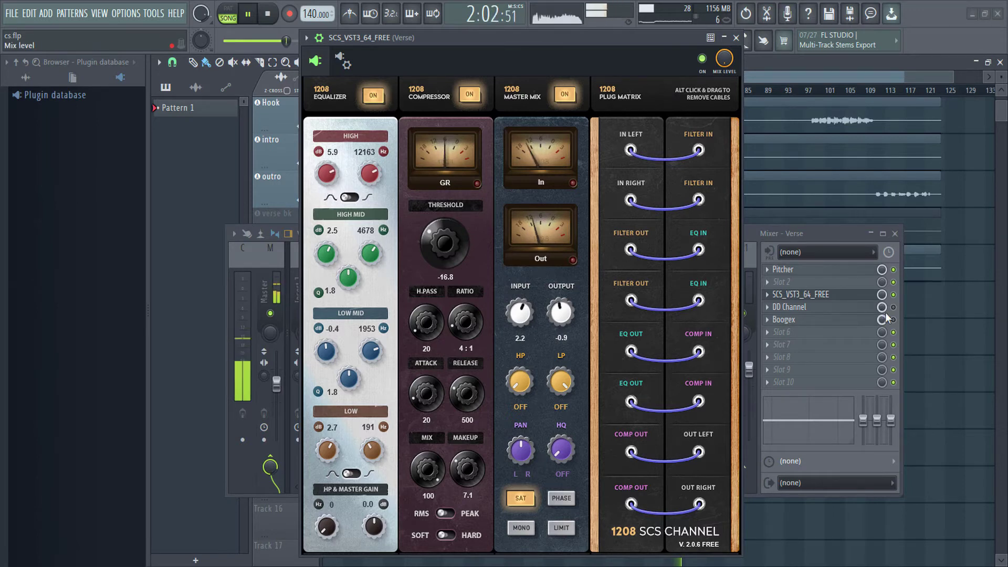
Toggle the SCS_VST3_64_FREE effect in the Verse track's mixer slot during playback to compare the processed and dry vocal.
{"action": "left_click", "coordinate": [829, 231]}
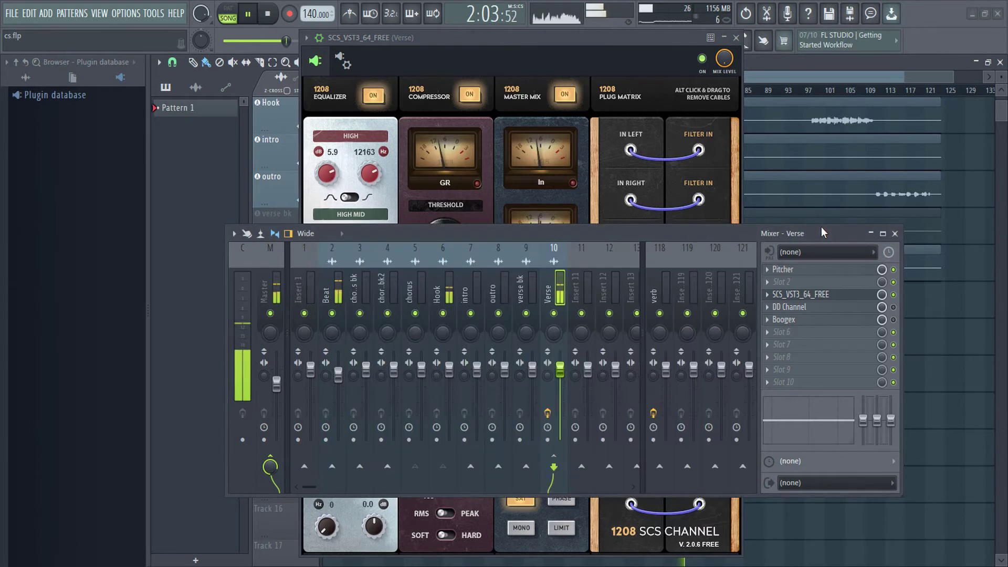
{"action": "left_click", "coordinate": [893, 295]}
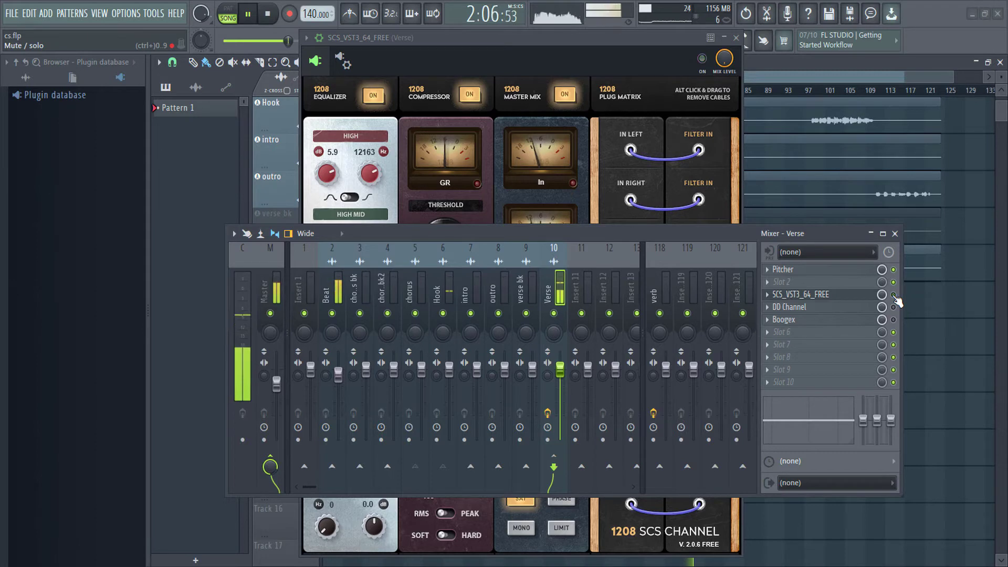
{"action": "left_click", "coordinate": [893, 294]}
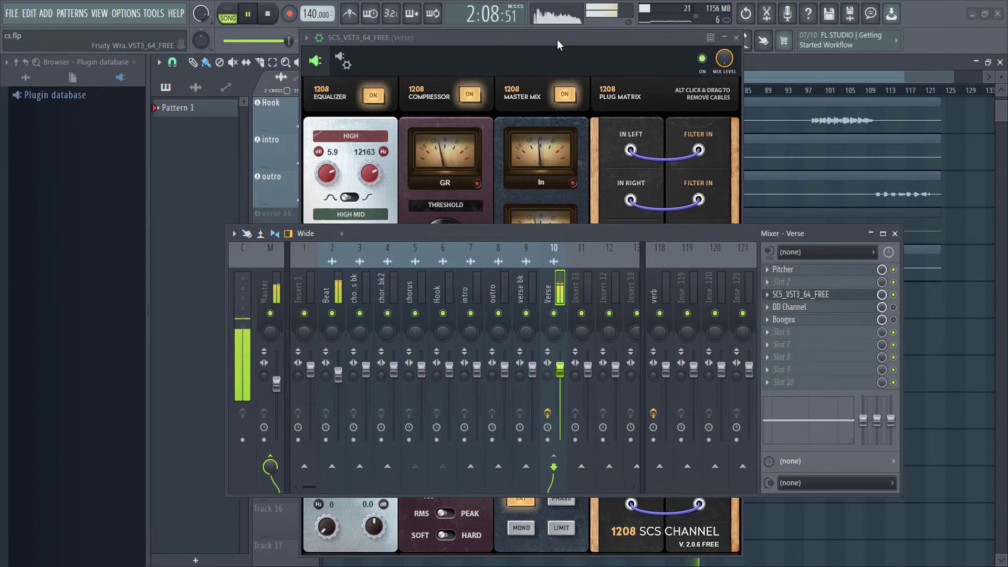
{"action": "left_click", "coordinate": [556, 39]}
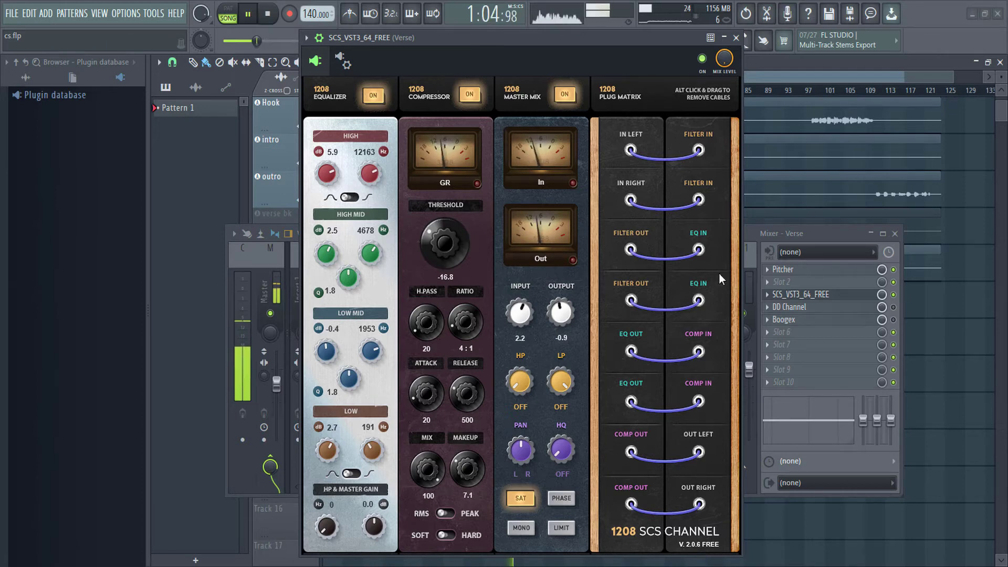
{"action": "left_click", "coordinate": [896, 297]}
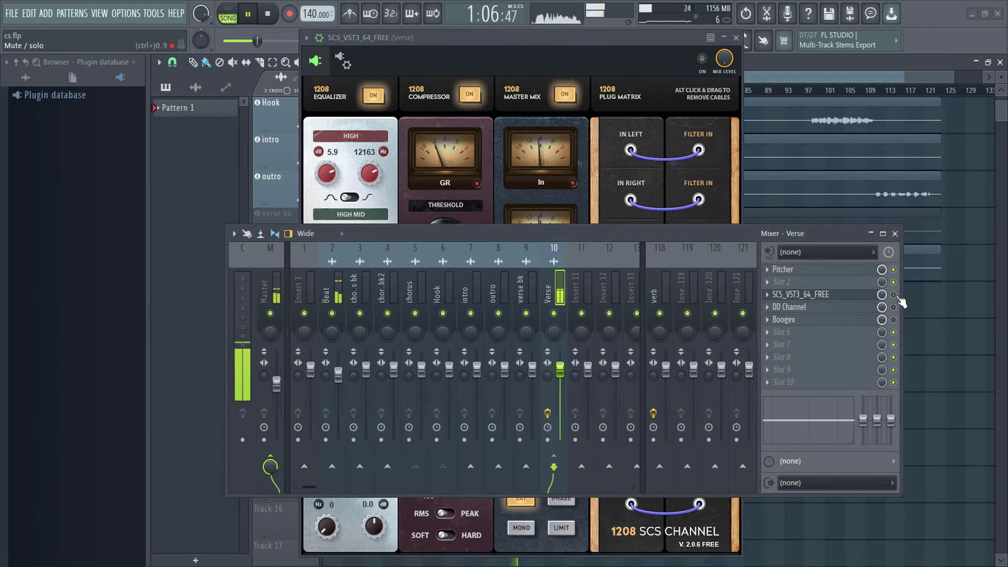
Set the SCS equalizer's High gain to 7.2 dB and its Low band to about -1.4 dB at 123 Hz.
{"action": "left_click", "coordinate": [562, 57]}
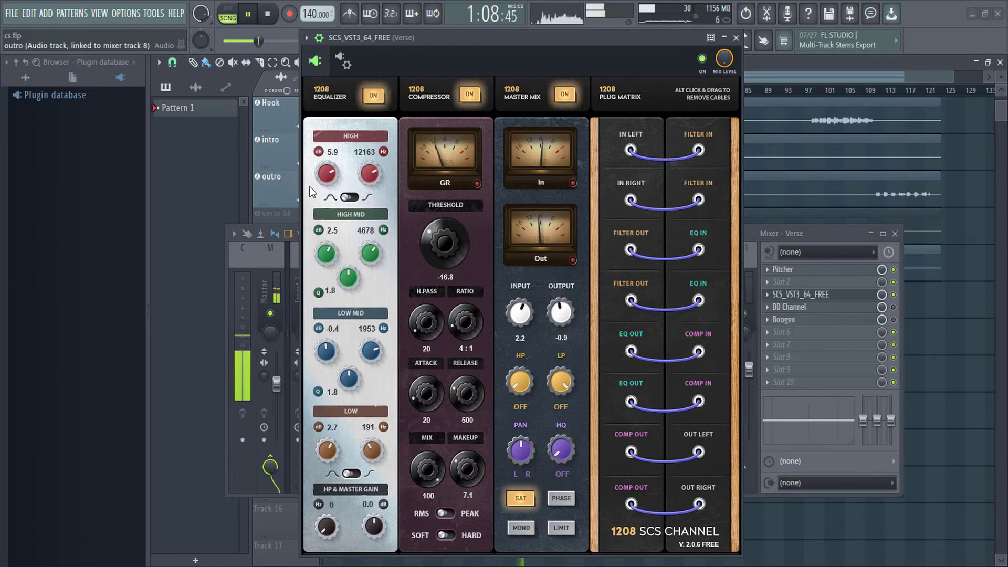
{"action": "scroll", "coordinate": [318, 170], "scroll_direction": "up", "scroll_amount": 2}
{"action": "scroll", "coordinate": [327, 450], "scroll_direction": "down", "scroll_amount": 1}
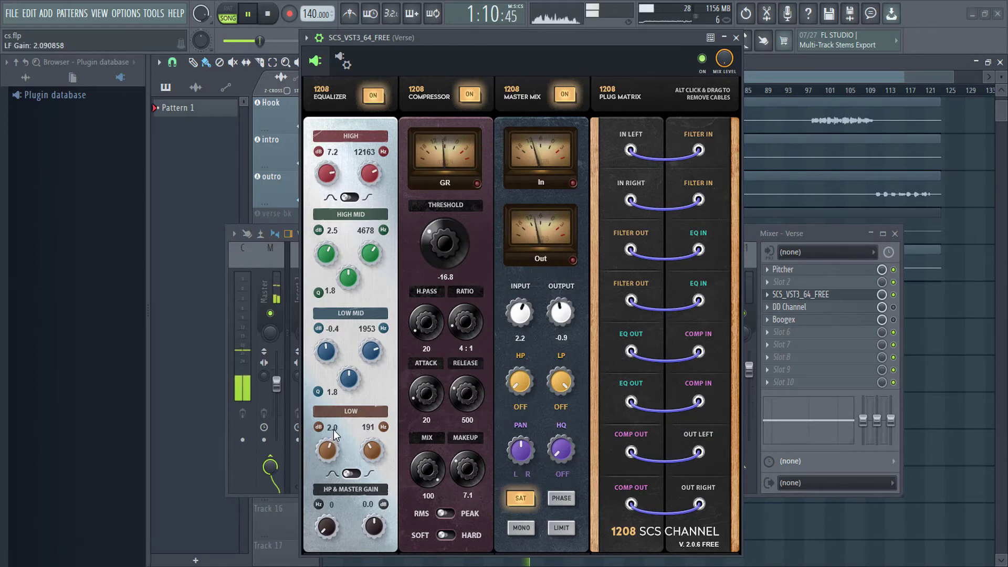
{"action": "left_click_drag", "start_coordinate": [322, 418], "coordinate": [307, 436]}
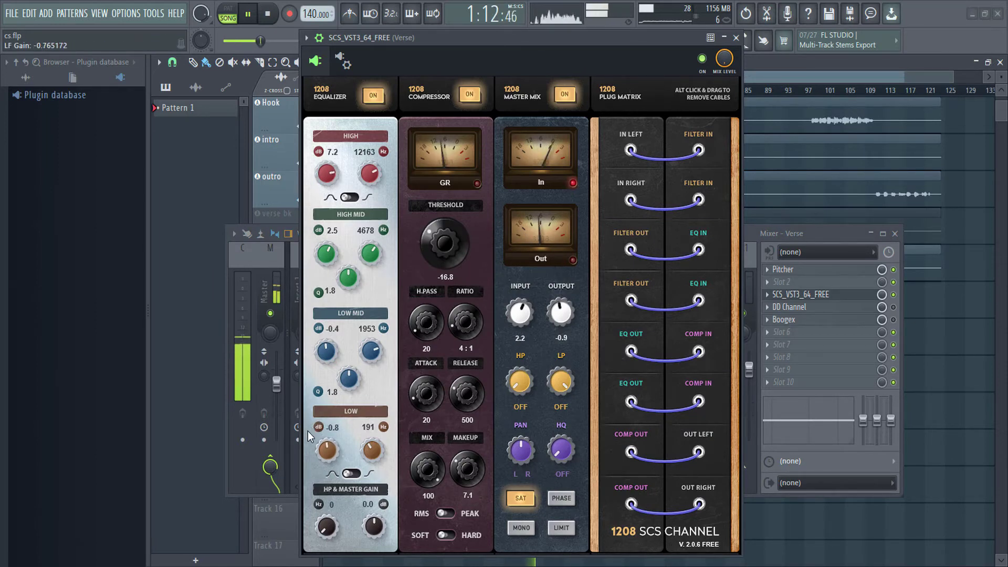
{"action": "left_click_drag", "start_coordinate": [367, 452], "coordinate": [367, 461]}
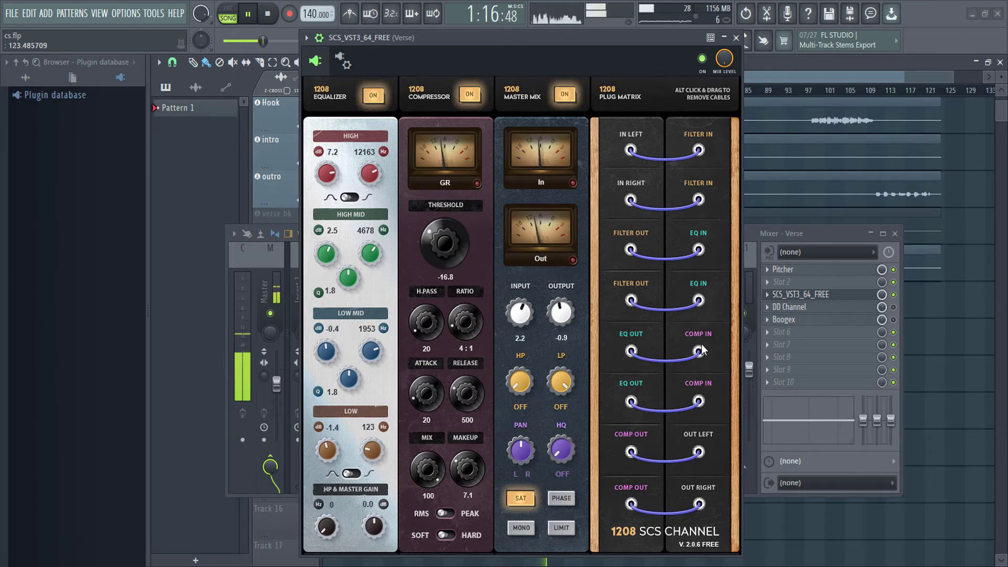
Compare the Verse vocal with SCS_VST3_64_FREE bypassed and active, and set its High band to about 5.2 dB at 12524 Hz.
{"action": "left_click", "coordinate": [893, 294]}
{"action": "left_click", "coordinate": [892, 294]}
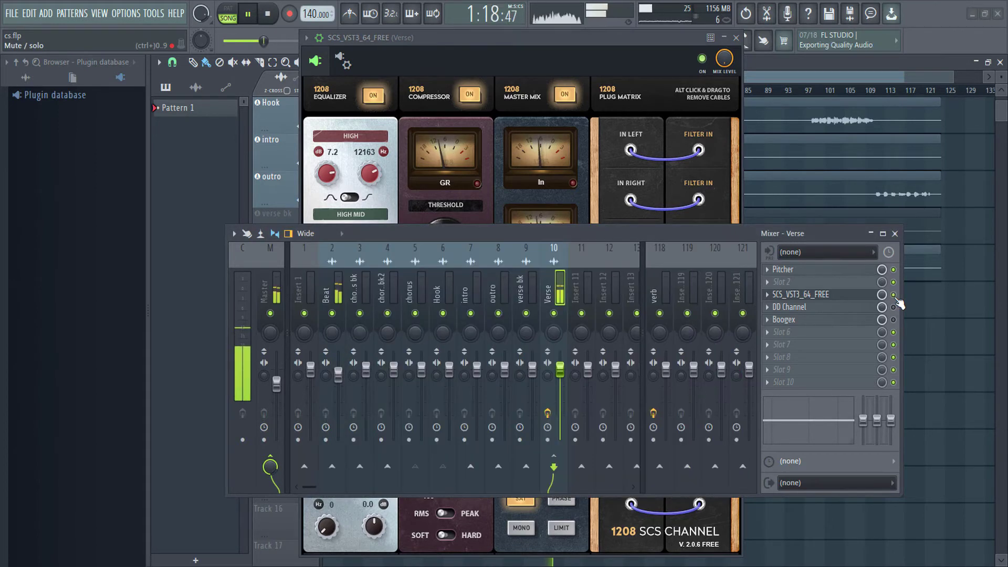
{"action": "left_click", "coordinate": [499, 40]}
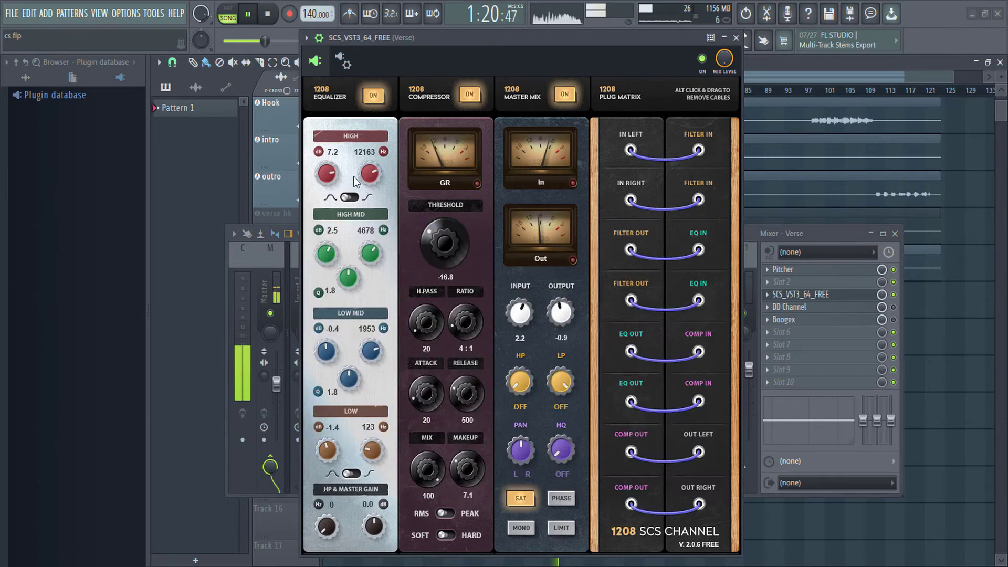
{"action": "left_click_drag", "start_coordinate": [322, 168], "coordinate": [320, 182]}
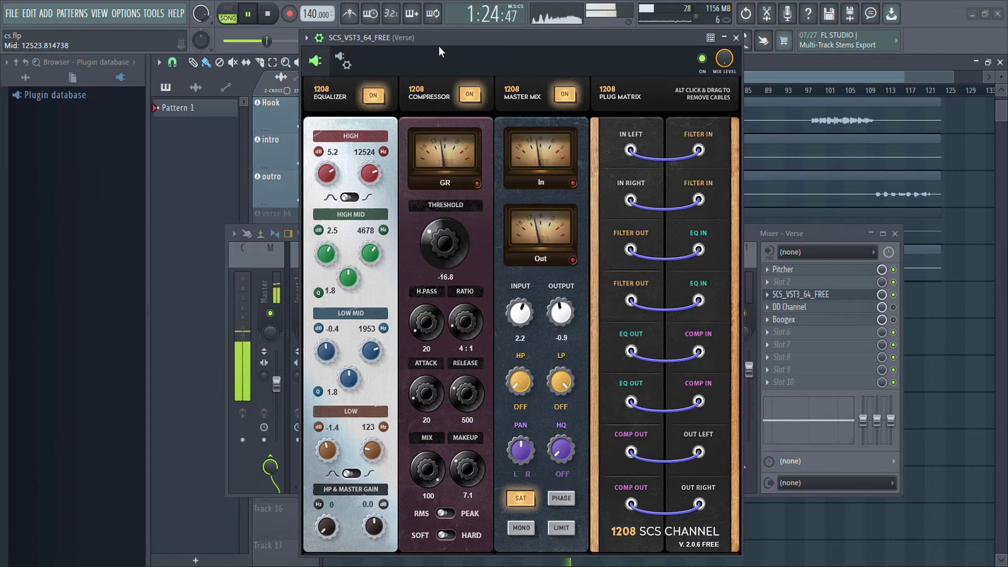
Bypass and re-enable the SCS effect once more during playback, and lower its High band frequency to about 11425 Hz.
{"action": "left_click", "coordinate": [893, 295]}
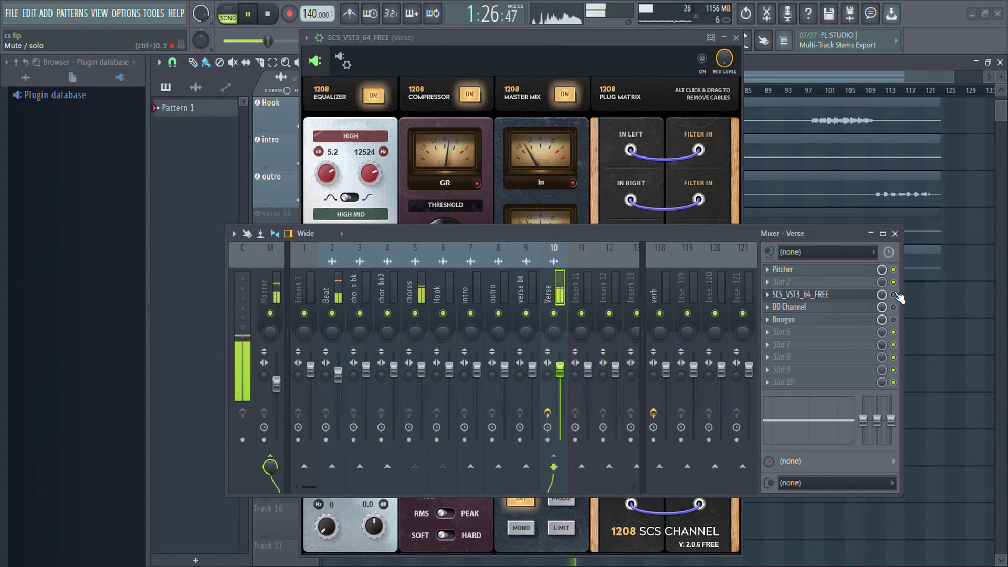
{"action": "left_click", "coordinate": [893, 294]}
{"action": "left_click", "coordinate": [604, 53]}
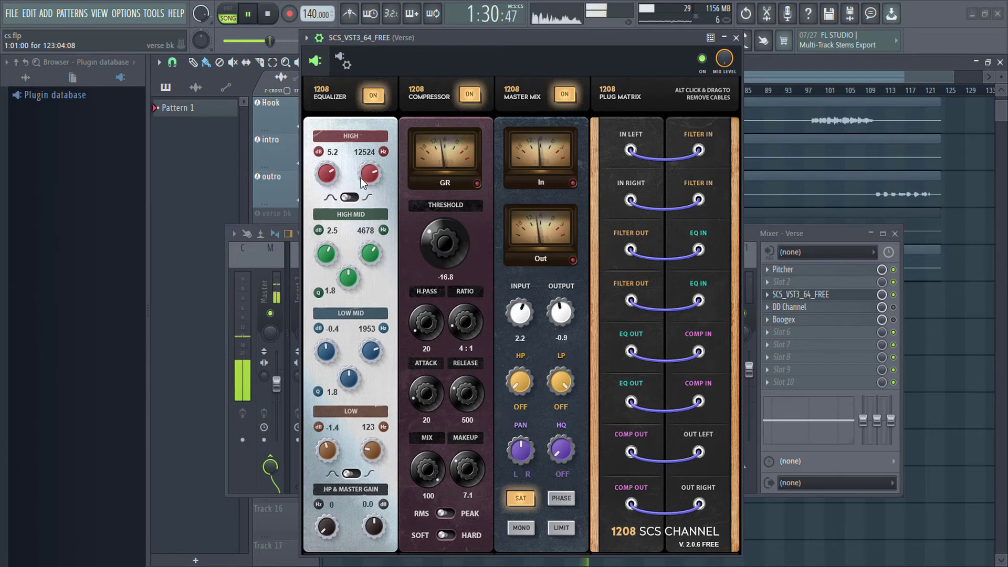
{"action": "left_click_drag", "start_coordinate": [360, 178], "coordinate": [362, 185]}
Stop playback, send the Verse mixer track to the verb track, and restart playback.
{"action": "left_click", "coordinate": [818, 235]}
{"action": "key", "text": "space"}
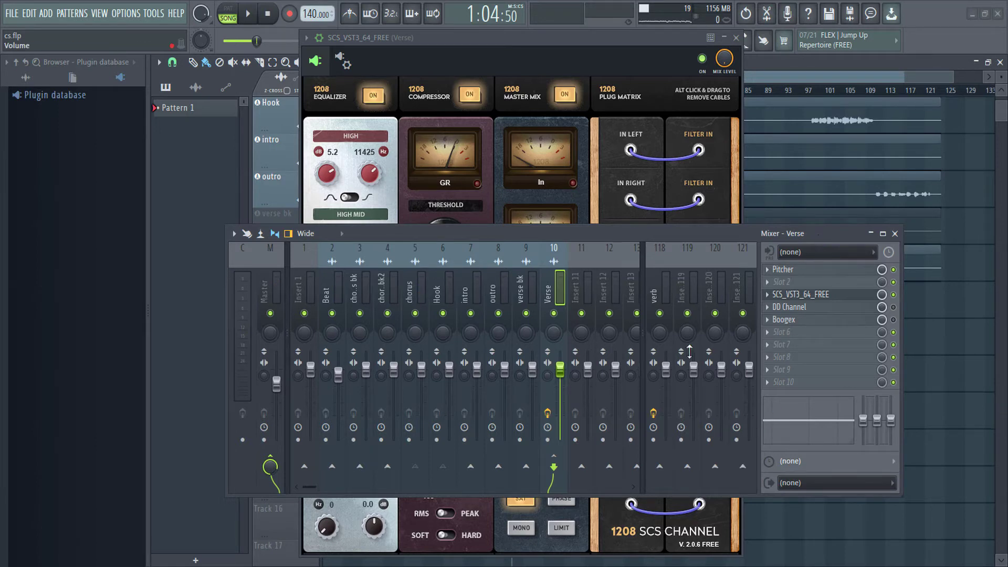
{"action": "left_click", "coordinate": [660, 466]}
{"action": "key", "text": "space"}
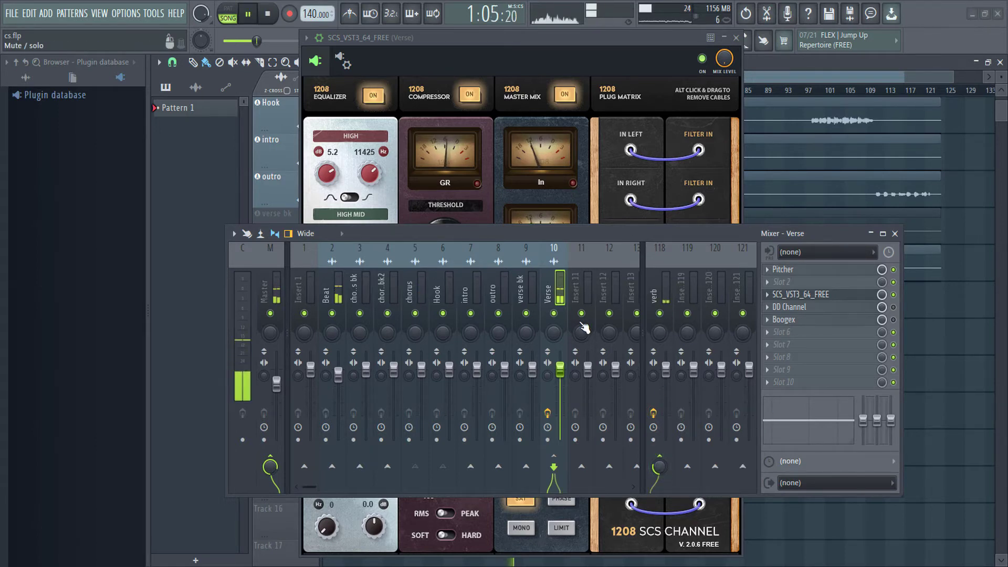
Adjust the SCS equalizer's High band to about 4.5 dB at 11600 Hz.
{"action": "left_click", "coordinate": [364, 175]}
{"action": "mouse_move", "coordinate": [364, 175]}
{"action": "left_mouse_down"}
{"action": "mouse_move", "coordinate": [323, 185]}
{"action": "mouse_move", "coordinate": [328, 171]}
{"action": "mouse_move", "coordinate": [360, 169]}
{"action": "left_mouse_up"}
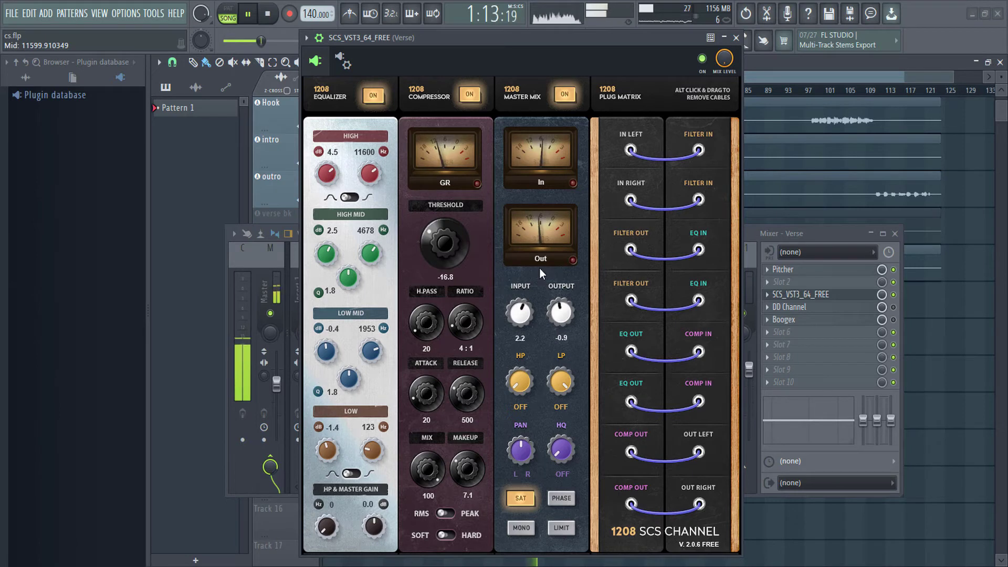
{"action": "key", "text": "F9"}
{"action": "left_click_drag", "start_coordinate": [534, 46], "coordinate": [528, 40]}
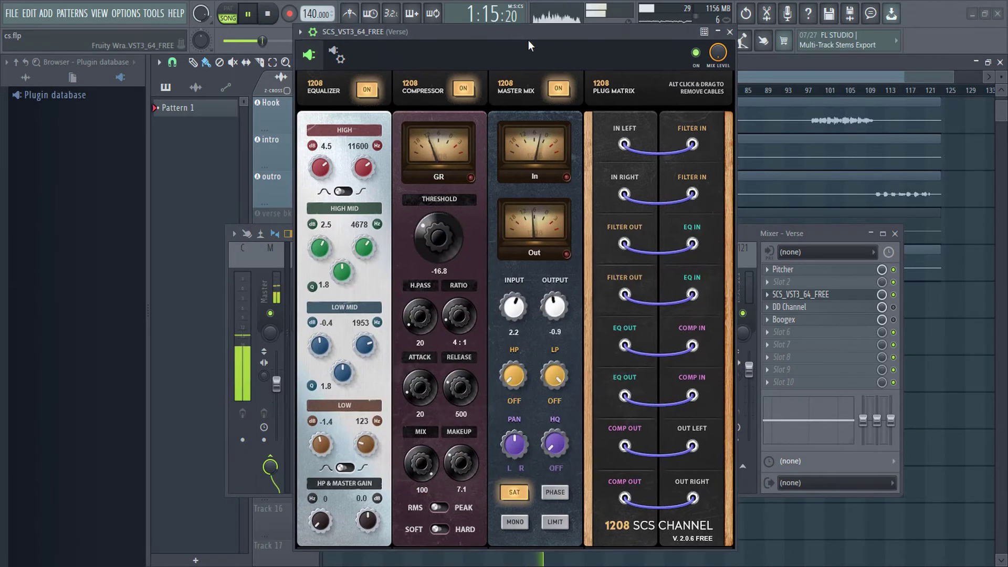
Compare the reverb-fed Verse vocal with the SCS effect bypassed and active, and stop playback.
{"action": "left_click", "coordinate": [808, 242]}
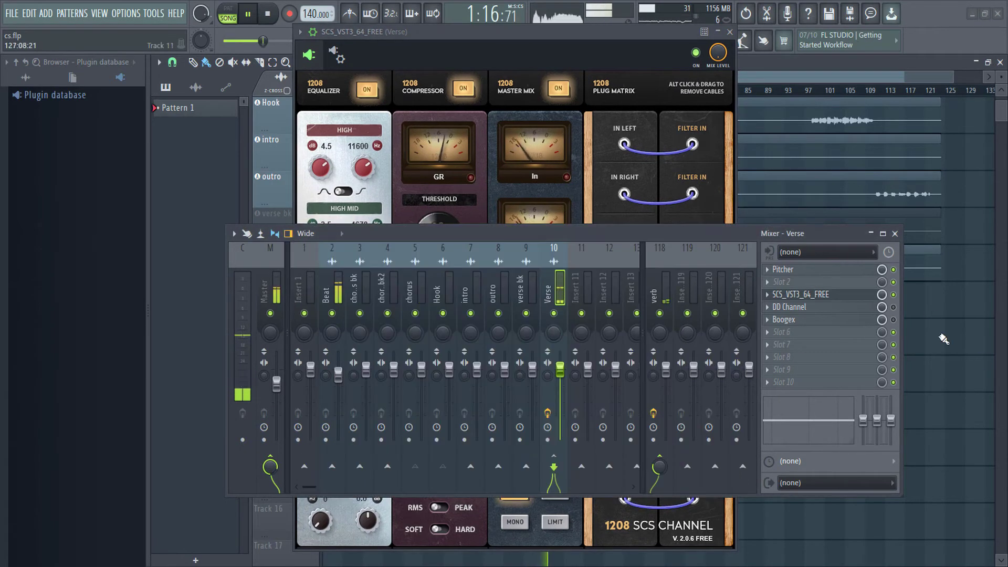
{"action": "left_click", "coordinate": [893, 295]}
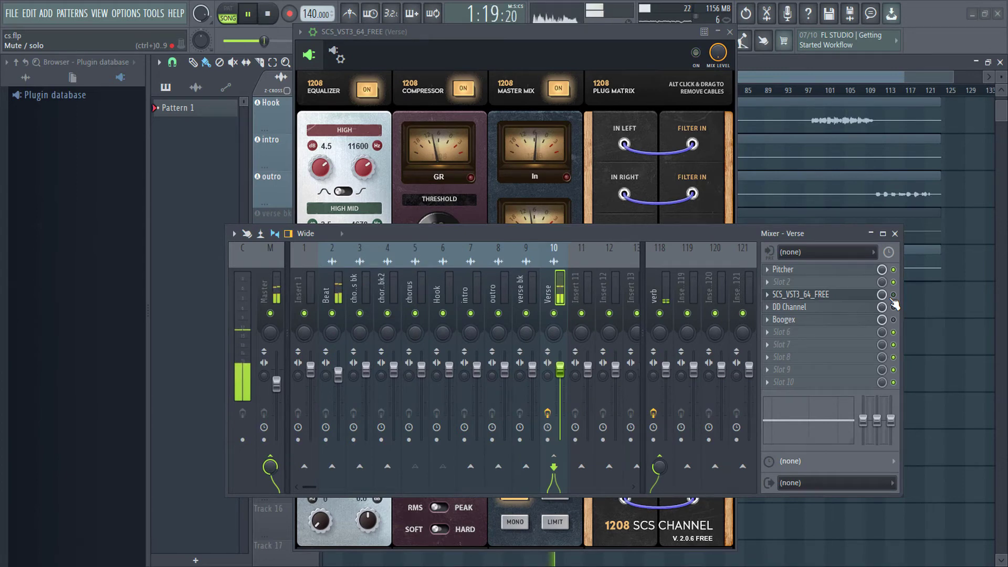
{"action": "left_click", "coordinate": [893, 295]}
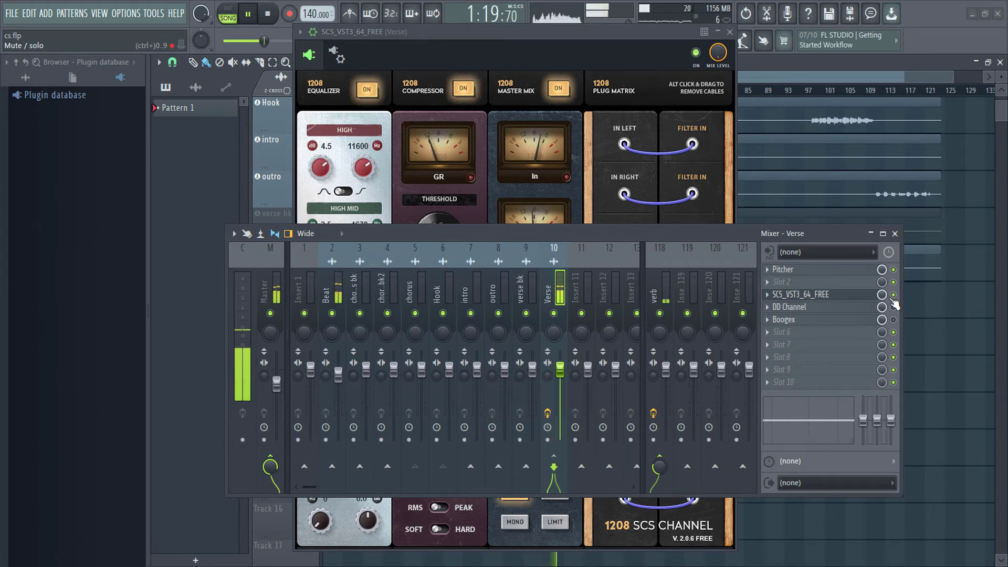
{"action": "left_click", "coordinate": [583, 52]}
{"action": "key", "text": "space"}
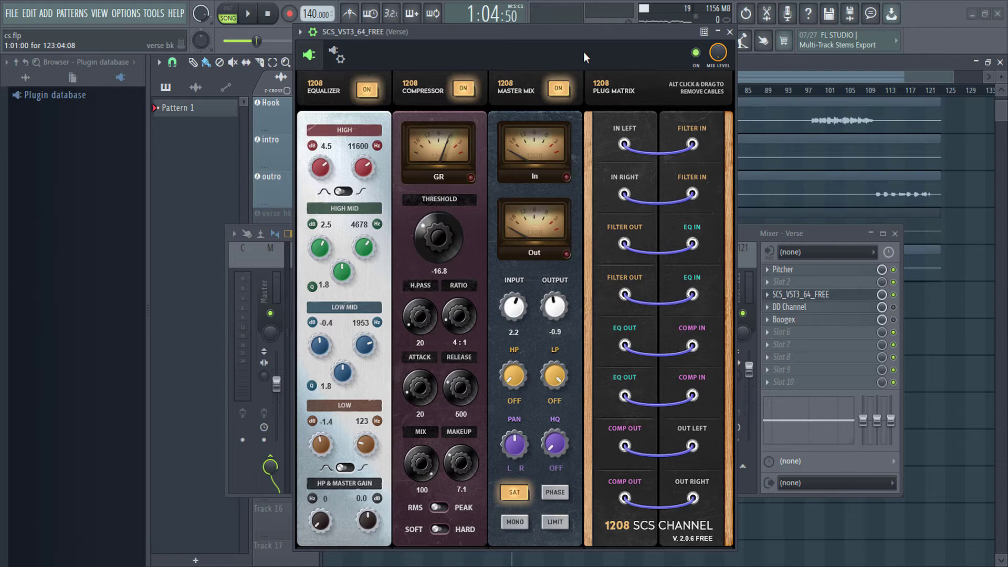
Disable SCS_VST3_64_FREE on the Verse track, enable DD Channel, and open DD Channel's settings.
{"action": "left_click", "coordinate": [894, 294]}
{"action": "left_click", "coordinate": [893, 307]}
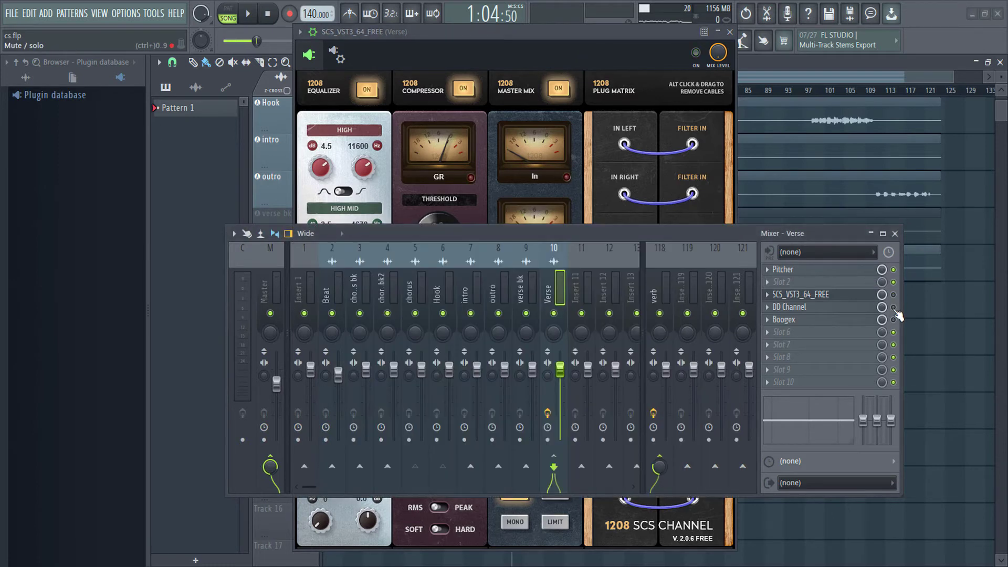
{"action": "left_click", "coordinate": [829, 307]}
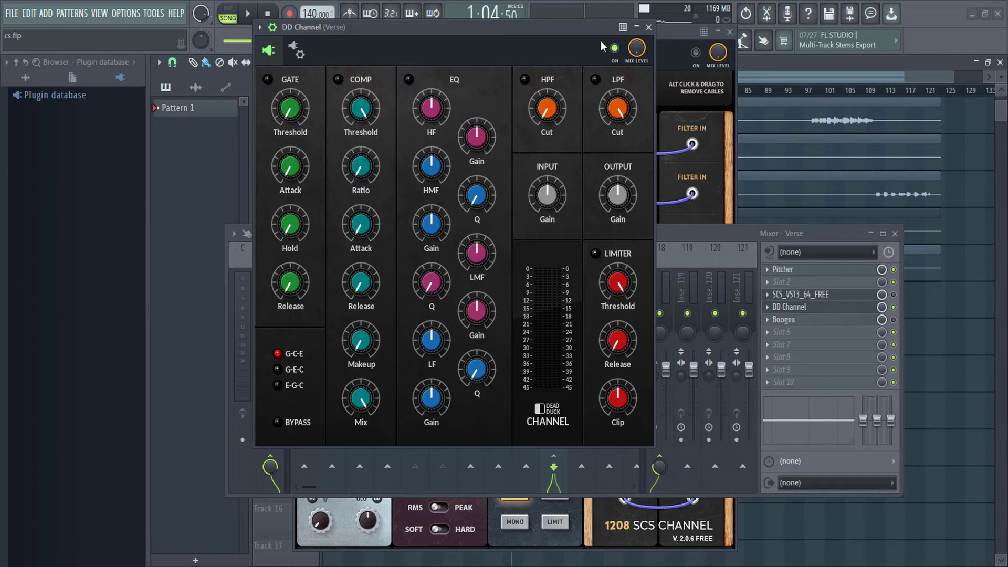
Lower DD Channel's compressor threshold to about -25.2 dB during playback, and restart playback from the verse start.
{"action": "key", "text": "space"}
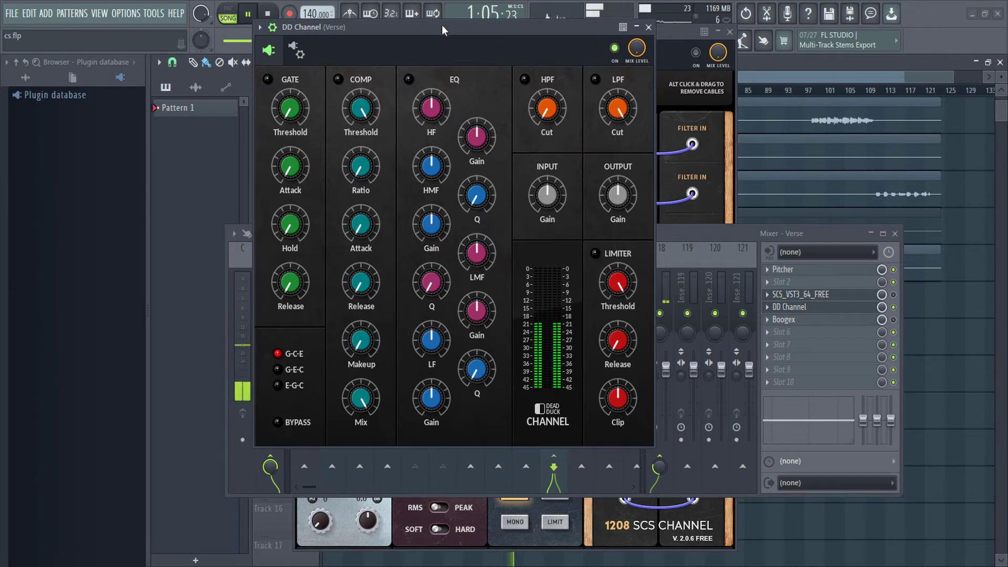
{"action": "left_click_drag", "start_coordinate": [360, 108], "coordinate": [363, 206]}
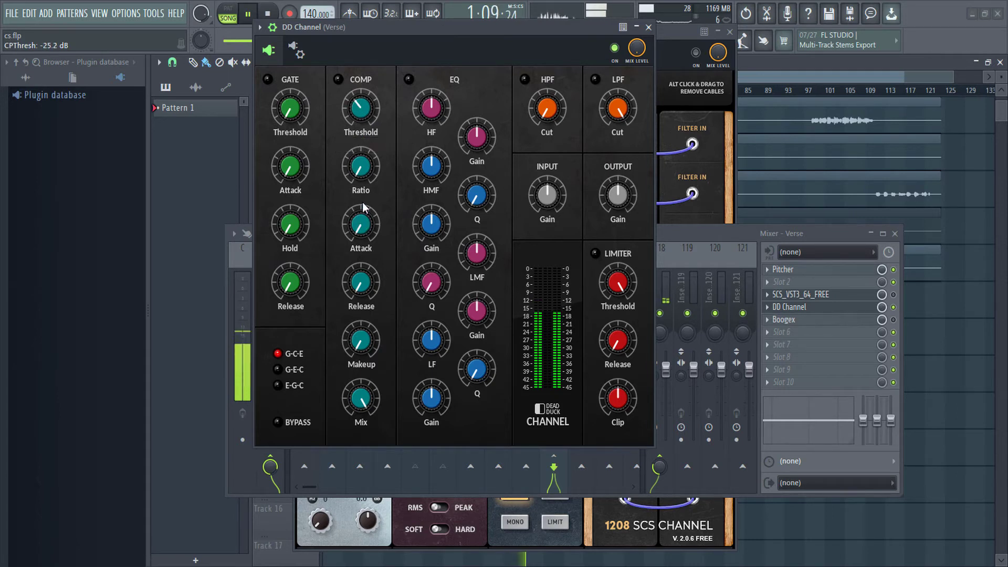
{"action": "key", "text": "space"}
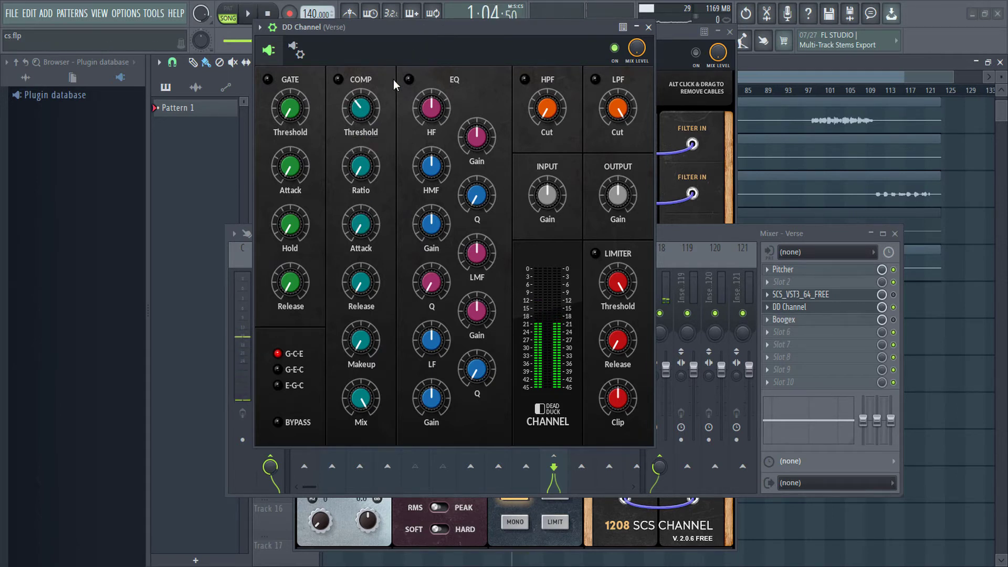
{"action": "key", "text": "space"}
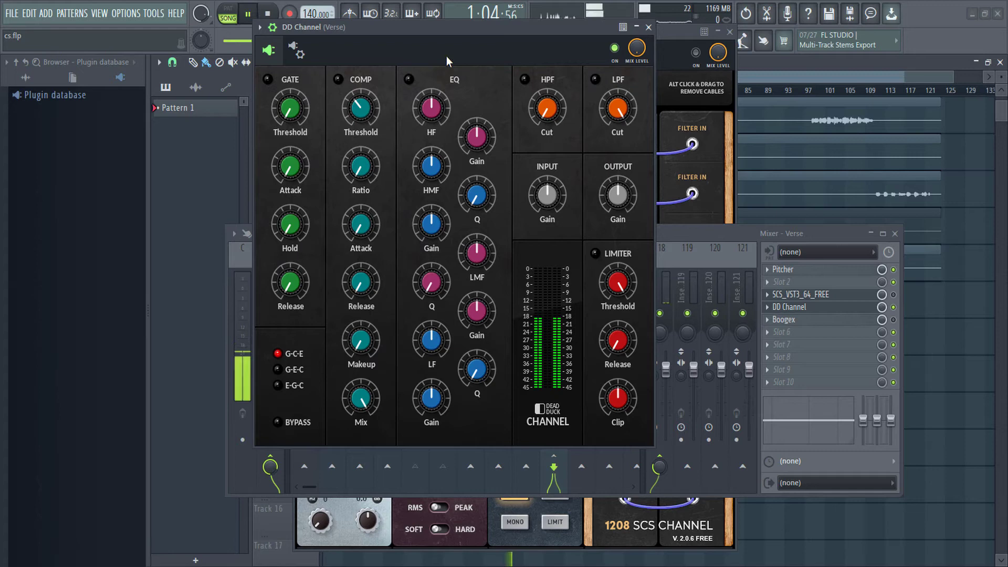
Remove the Verse track's send to the verb track and return to the DD Channel settings.
{"action": "left_click", "coordinate": [710, 236]}
{"action": "left_click", "coordinate": [661, 461]}
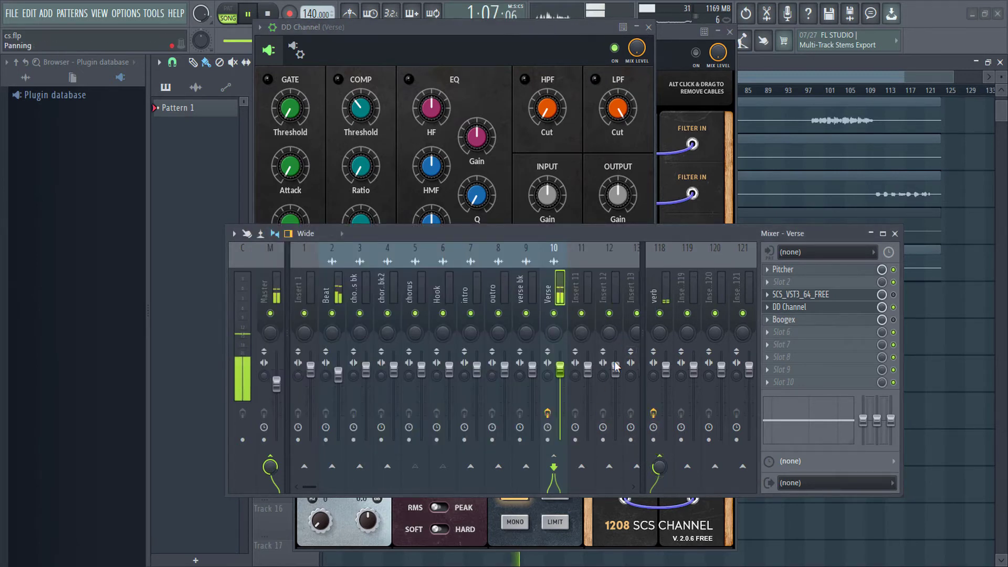
{"action": "left_click", "coordinate": [518, 29]}
Enable DD Channel's compressor, lower its threshold further, and set the ratio to 2.4:1 and makeup gain to about 5.7 dB.
{"action": "left_click_drag", "start_coordinate": [353, 102], "coordinate": [354, 177]}
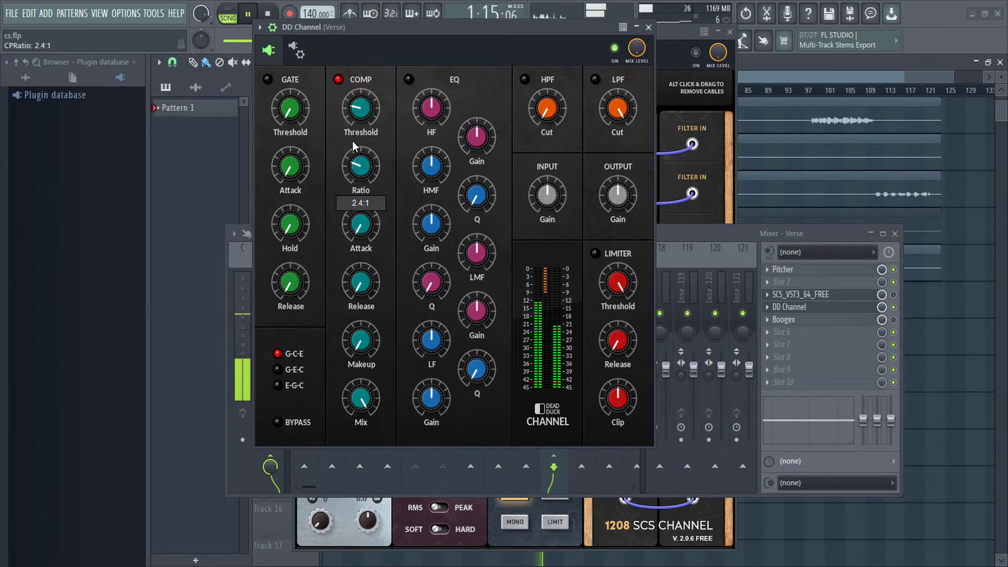
{"action": "scroll", "coordinate": [354, 191], "scroll_direction": "down", "scroll_amount": 3}
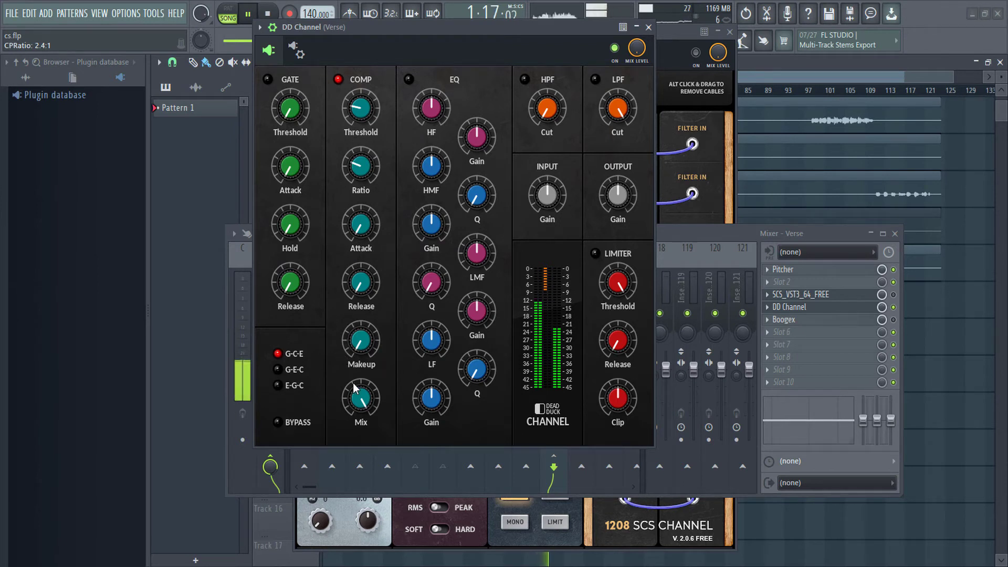
{"action": "left_click_drag", "start_coordinate": [355, 345], "coordinate": [354, 301]}
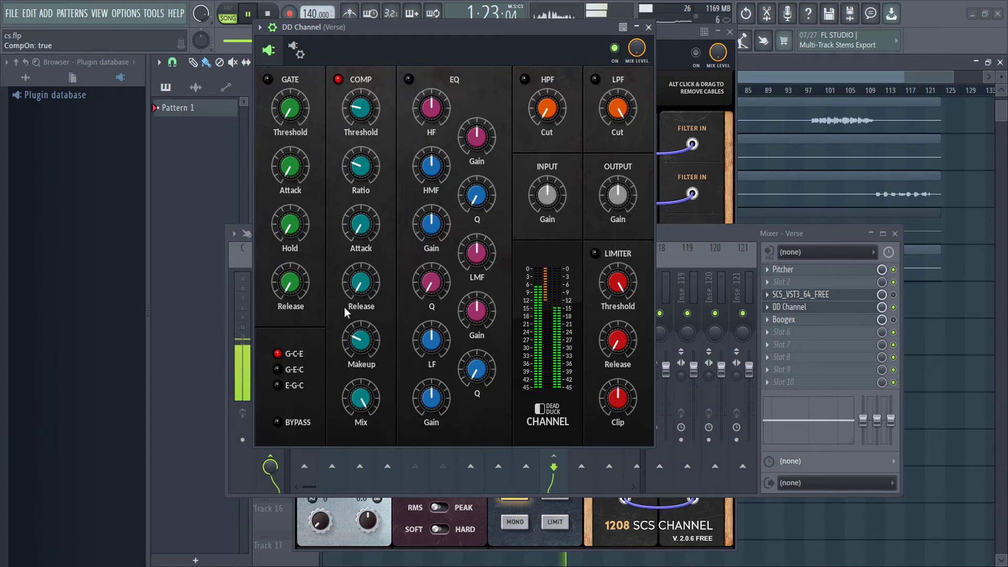
{"action": "left_click_drag", "start_coordinate": [352, 340], "coordinate": [351, 312]}
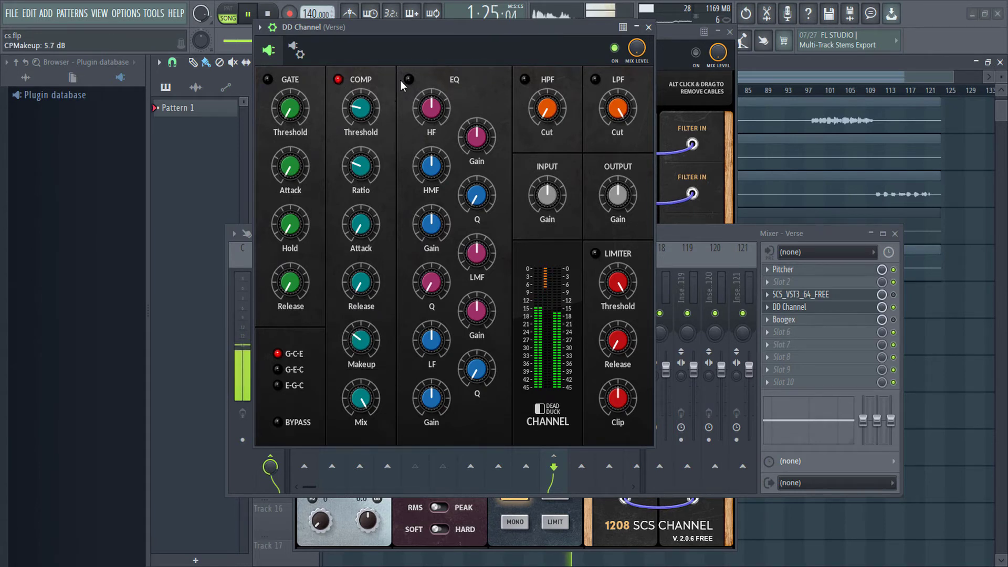
Enable DD Channel's equalizer and boost the HF band by about 6.2 dB at 12469 Hz.
{"action": "left_click", "coordinate": [407, 79]}
{"action": "left_click_drag", "start_coordinate": [464, 131], "coordinate": [427, 70]}
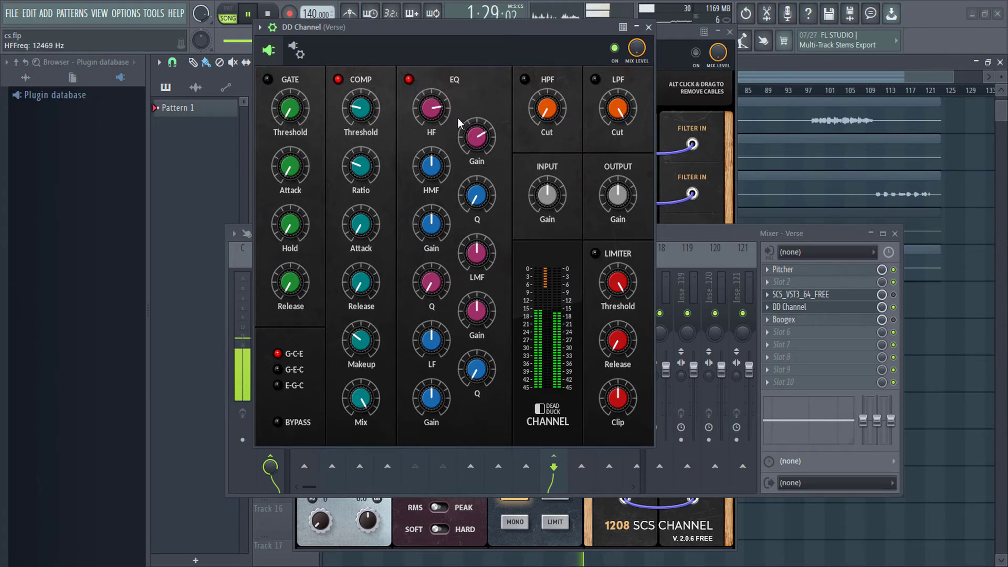
{"action": "left_click_drag", "start_coordinate": [471, 148], "coordinate": [472, 137]}
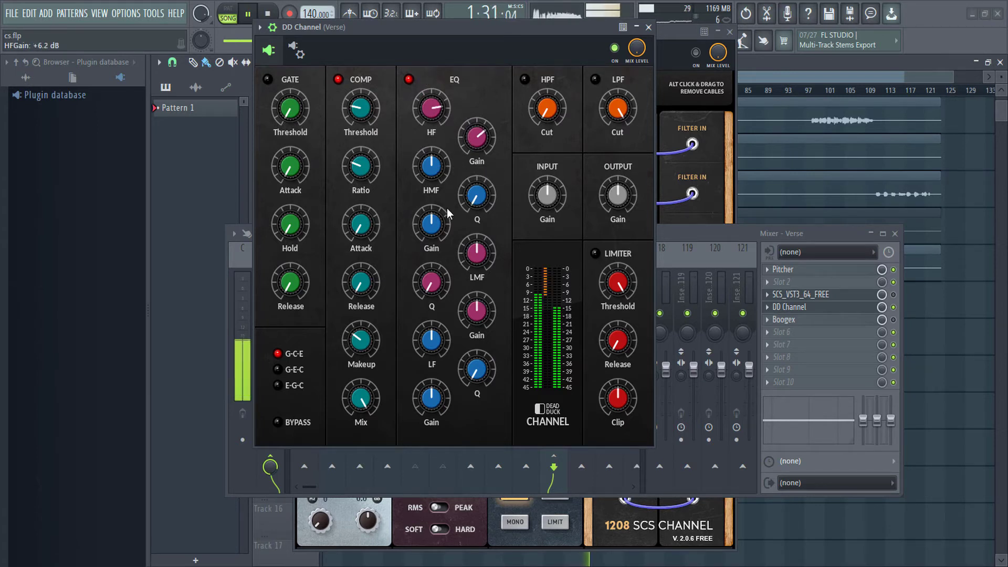
Set DD Channel's HMF gain to about -0.9 dB and LMF gain to about -0.6 dB, and cut the LF gain.
{"action": "mouse_move", "coordinate": [440, 215]}
{"action": "left_mouse_down"}
{"action": "mouse_move", "coordinate": [433, 196]}
{"action": "mouse_move", "coordinate": [429, 226]}
{"action": "left_mouse_up"}
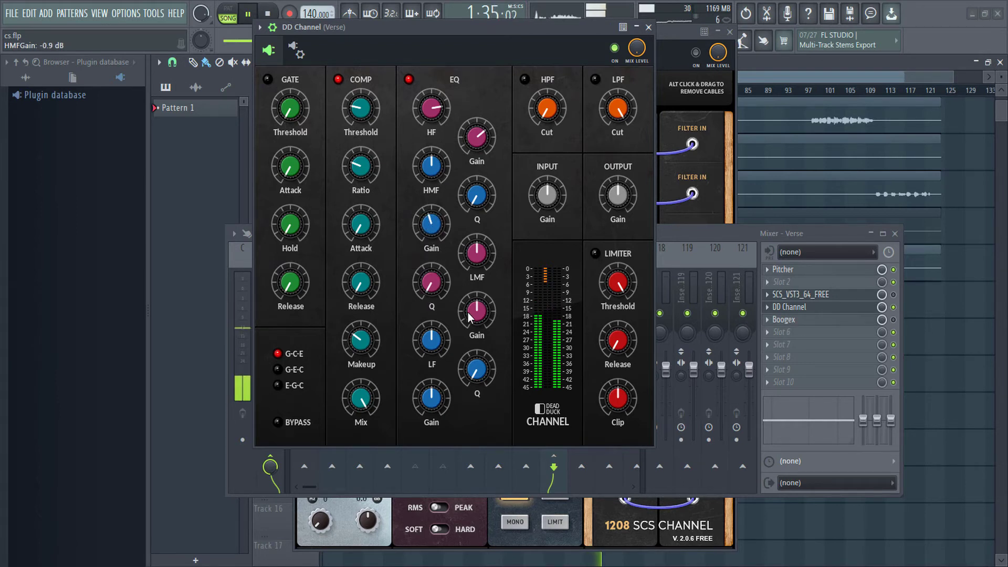
{"action": "left_click_drag", "start_coordinate": [476, 315], "coordinate": [472, 321]}
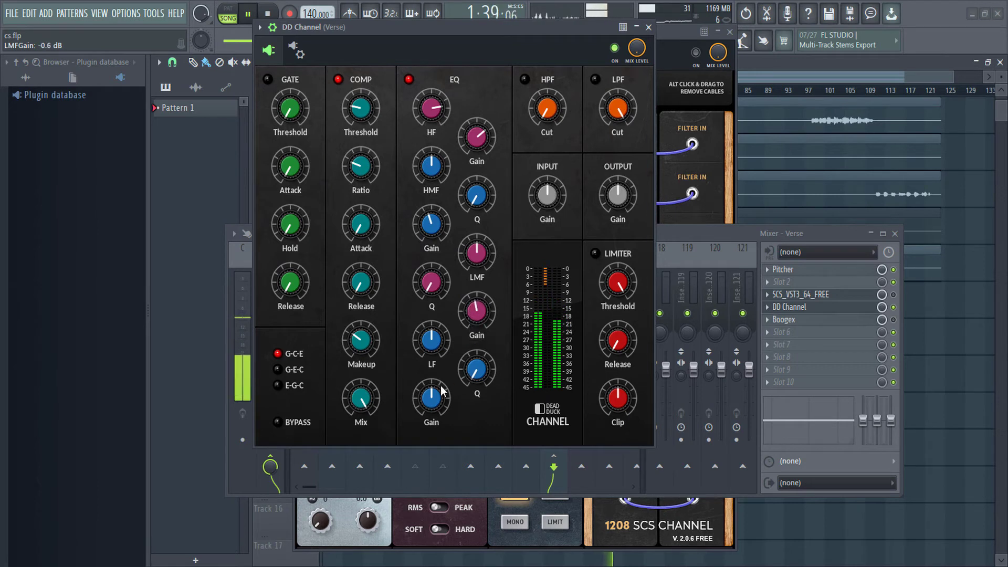
{"action": "left_click_drag", "start_coordinate": [440, 386], "coordinate": [428, 404]}
Raise DD Channel's LMF gain to about +0.9 dB and HMF gain to about +2.9 dB, and increase the LMF frequency.
{"action": "mouse_move", "coordinate": [472, 311]}
{"action": "left_mouse_down"}
{"action": "mouse_move", "coordinate": [469, 294]}
{"action": "mouse_move", "coordinate": [466, 303]}
{"action": "left_mouse_up"}
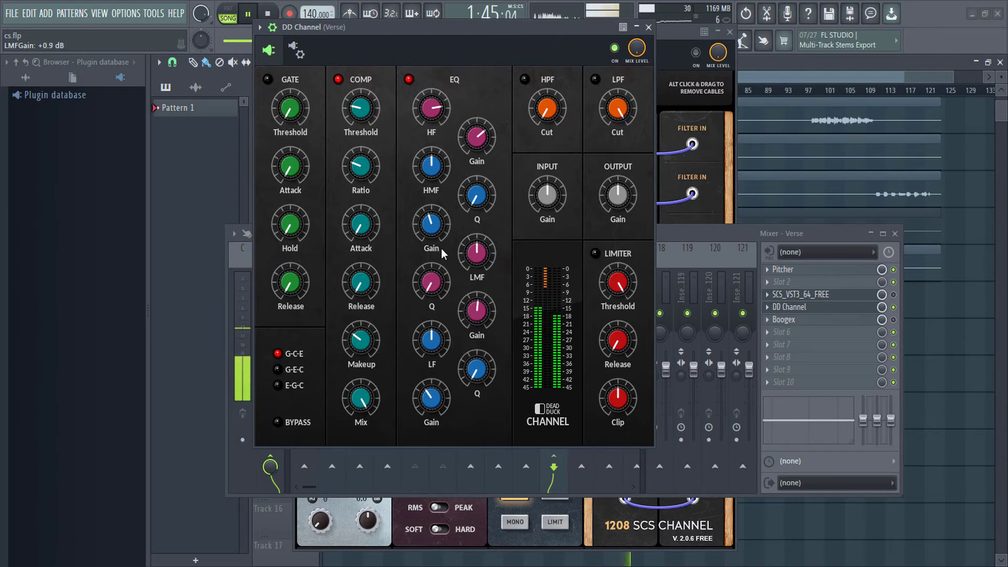
{"action": "mouse_move", "coordinate": [424, 225]}
{"action": "left_mouse_down"}
{"action": "mouse_move", "coordinate": [430, 196]}
{"action": "mouse_move", "coordinate": [427, 209]}
{"action": "left_mouse_up"}
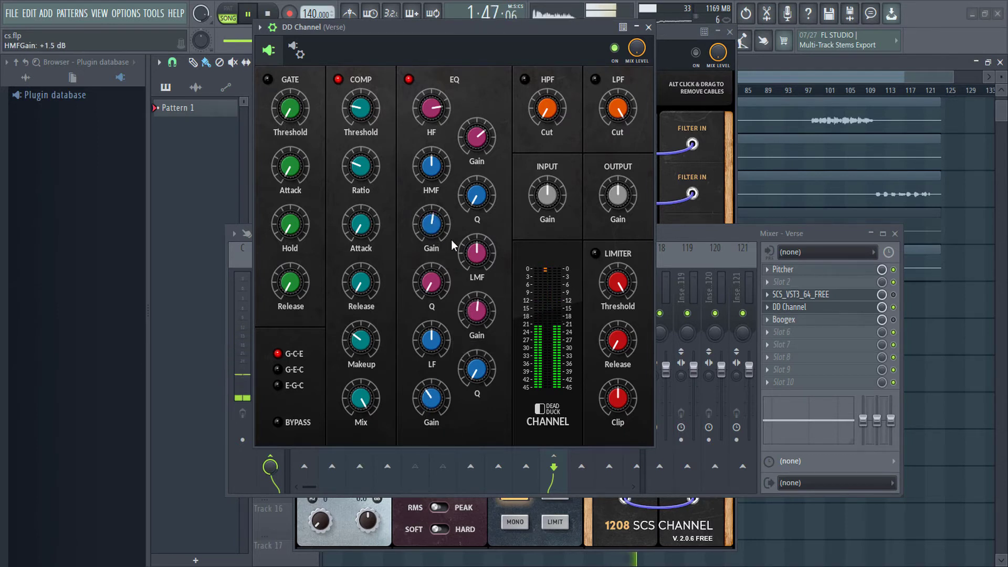
{"action": "left_click_drag", "start_coordinate": [462, 250], "coordinate": [429, 236]}
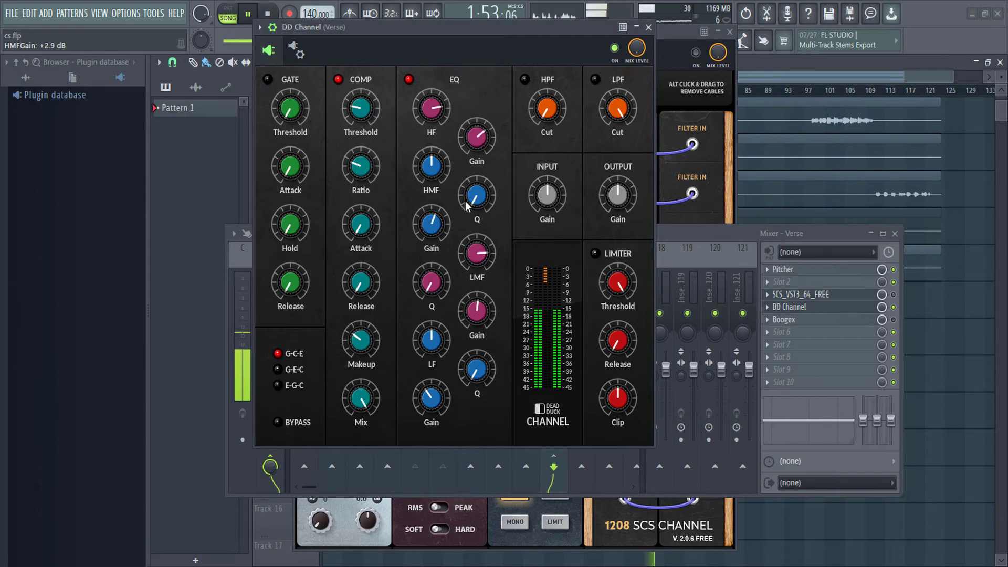
Raise DD Channel's HMF, LMF and LF Q, set LMF gain to about -0.5 dB, and compare the sound with the equalizer bypassed.
{"action": "left_click_drag", "start_coordinate": [473, 194], "coordinate": [473, 194]}
{"action": "left_click_drag", "start_coordinate": [430, 271], "coordinate": [429, 276]}
{"action": "mouse_move", "coordinate": [477, 305]}
{"action": "left_mouse_down"}
{"action": "mouse_move", "coordinate": [482, 283]}
{"action": "mouse_move", "coordinate": [469, 307]}
{"action": "left_mouse_up"}
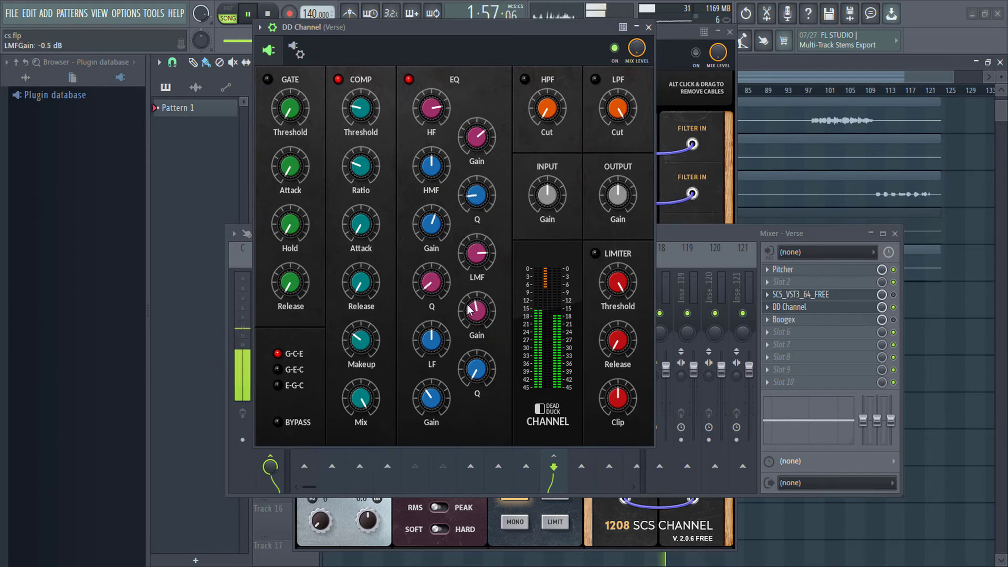
{"action": "left_click", "coordinate": [428, 397]}
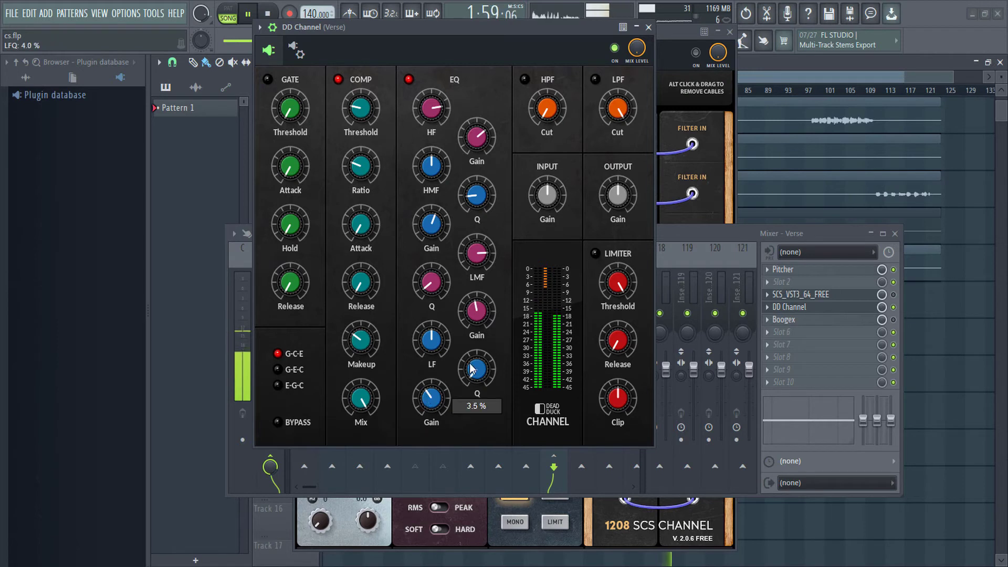
{"action": "left_click", "coordinate": [409, 80]}
{"action": "left_click", "coordinate": [409, 79]}
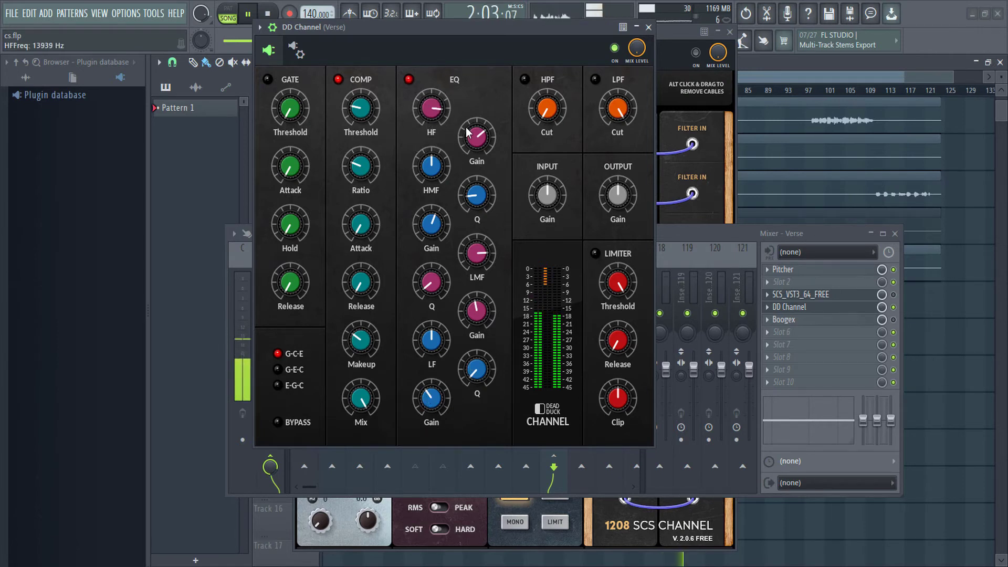
Try DD Channel's limiter with its threshold lowered to about -2.4 dB.
{"action": "left_click", "coordinate": [594, 254]}
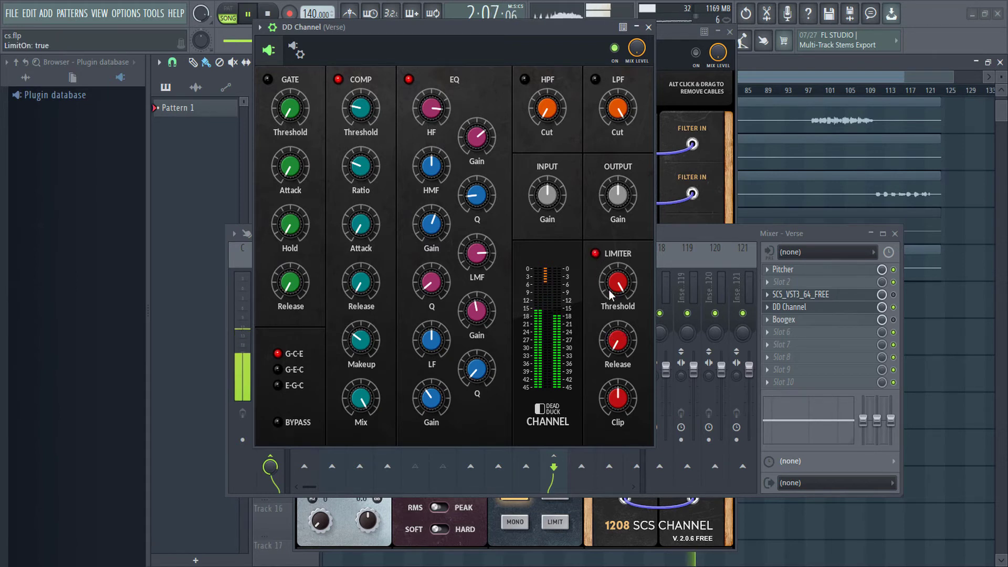
{"action": "left_click_drag", "start_coordinate": [609, 290], "coordinate": [609, 266]}
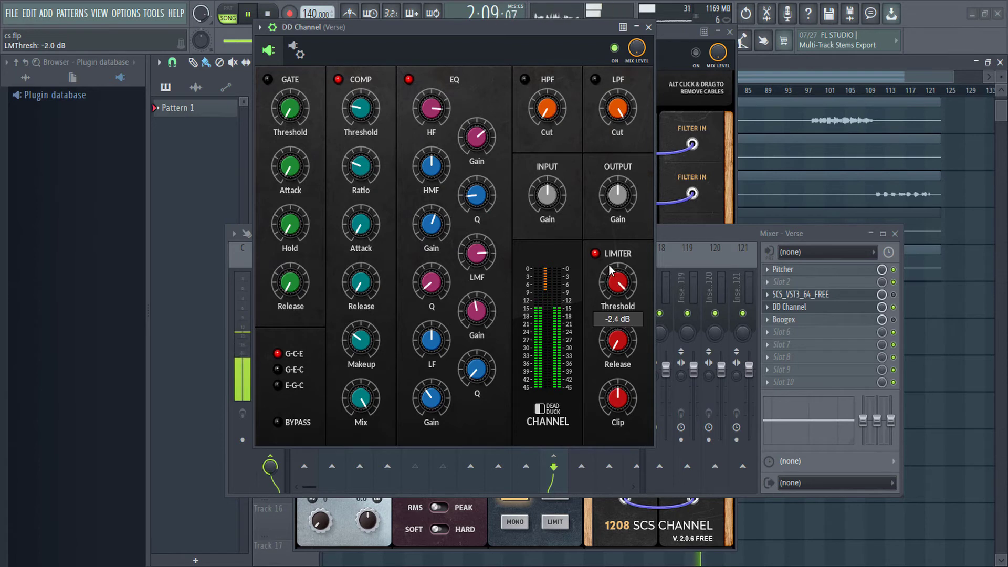
{"action": "left_click", "coordinate": [597, 254]}
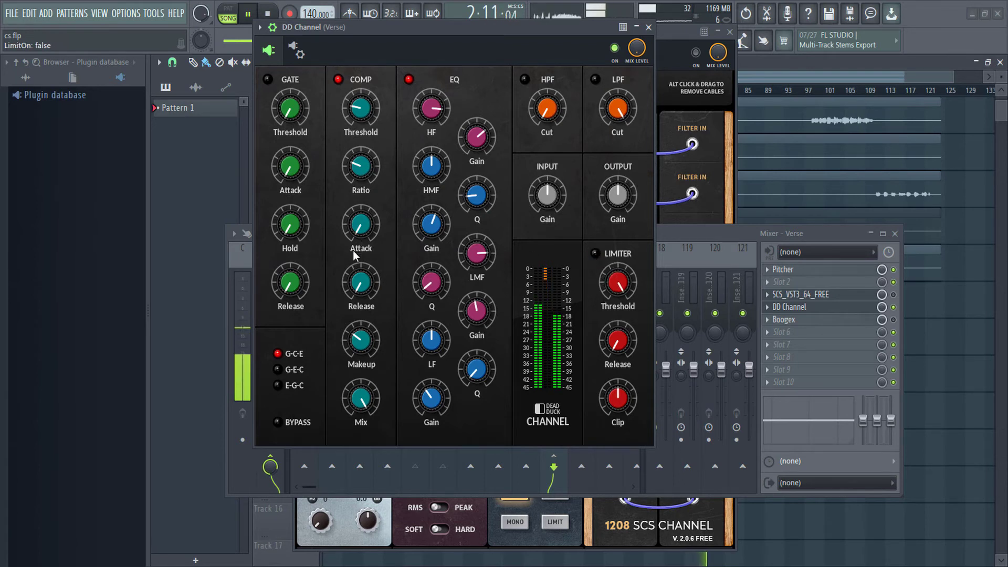
Raise DD Channel's makeup gain and HF gain, and set the HF frequency to about 13192 Hz and HMF Q to about 22.5 %.
{"action": "left_click_drag", "start_coordinate": [350, 344], "coordinate": [351, 342]}
{"action": "mouse_move", "coordinate": [431, 109]}
{"action": "left_mouse_down"}
{"action": "mouse_move", "coordinate": [466, 141]}
{"action": "mouse_move", "coordinate": [430, 120]}
{"action": "left_mouse_up"}
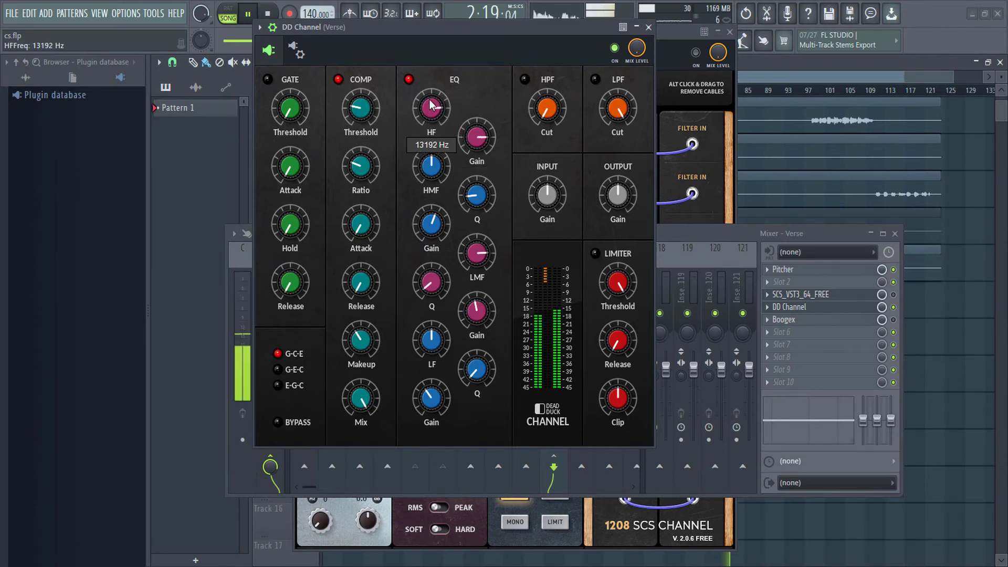
{"action": "mouse_move", "coordinate": [468, 175]}
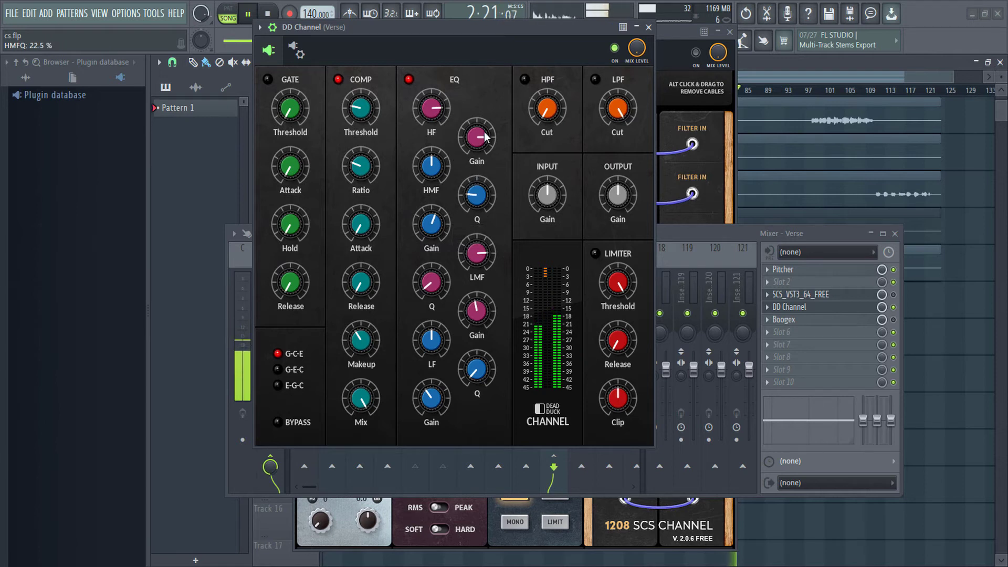
Compare the Verse vocal with DD Channel bypassed and enabled, replaying the song from about bar 73.
{"action": "left_click", "coordinate": [895, 311]}
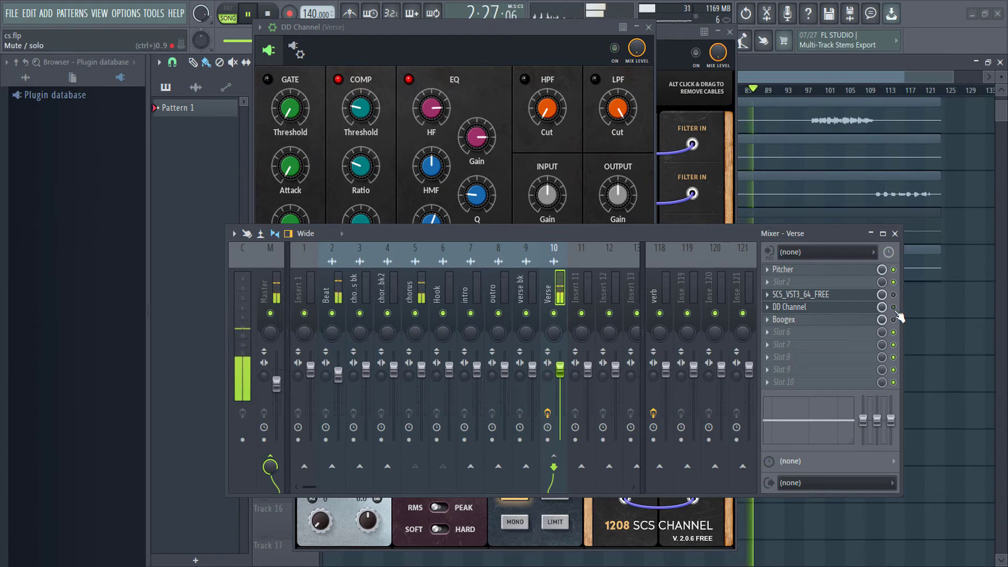
{"action": "scroll", "coordinate": [779, 93], "scroll_direction": "up", "scroll_amount": 2}
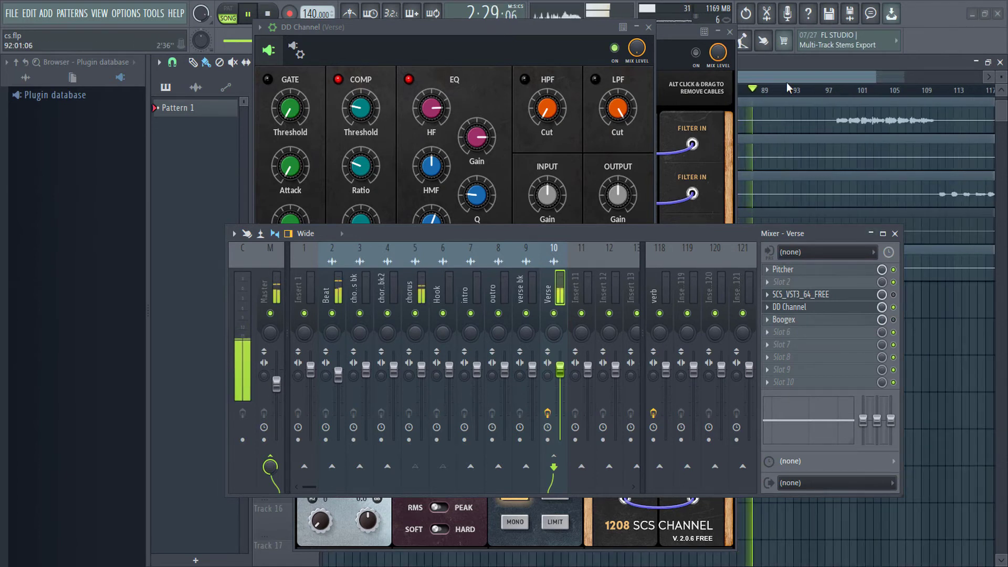
{"action": "left_click_drag", "start_coordinate": [787, 78], "coordinate": [729, 79]}
{"action": "left_click", "coordinate": [754, 91]}
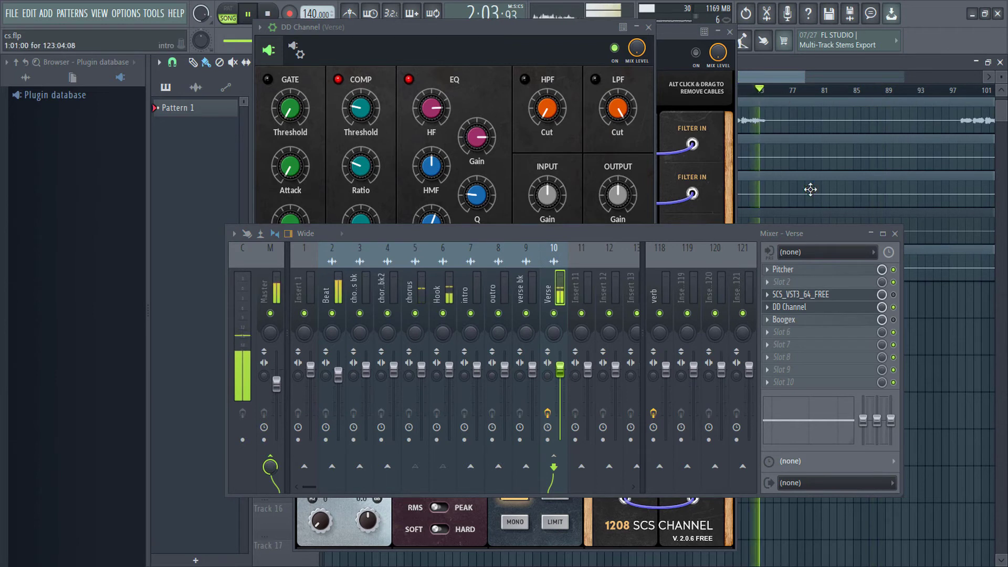
{"action": "left_click", "coordinate": [893, 307]}
{"action": "left_click", "coordinate": [893, 307]}
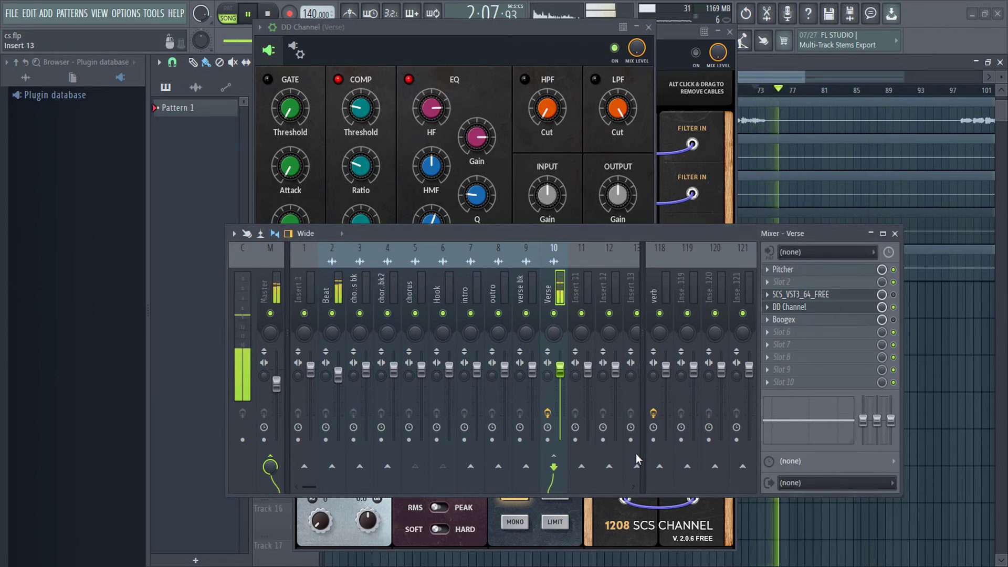
Send the Verse mixer track to the verb track and compare the sound with DD Channel off and on.
{"action": "left_click", "coordinate": [659, 466]}
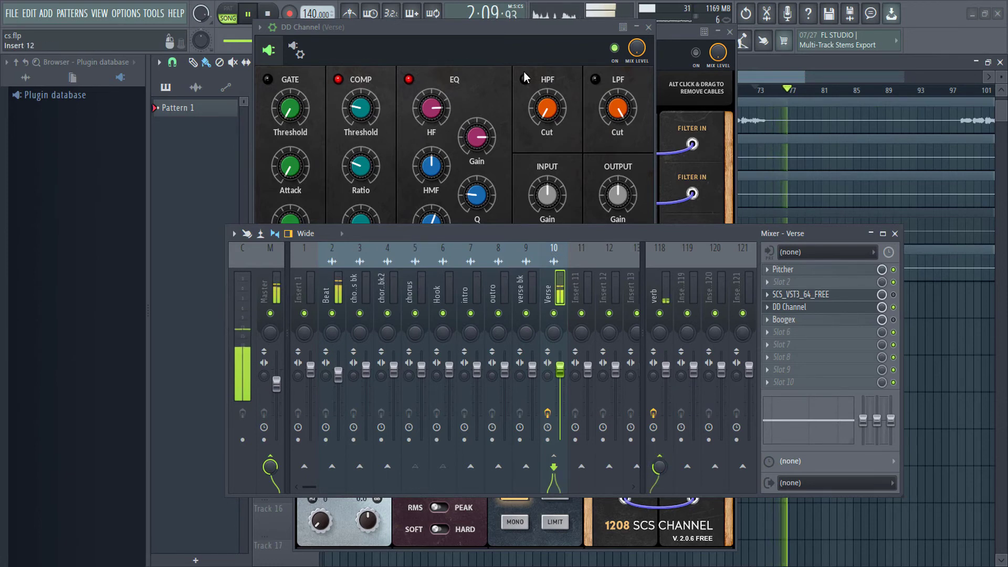
{"action": "left_click", "coordinate": [500, 55]}
{"action": "left_click", "coordinate": [893, 320]}
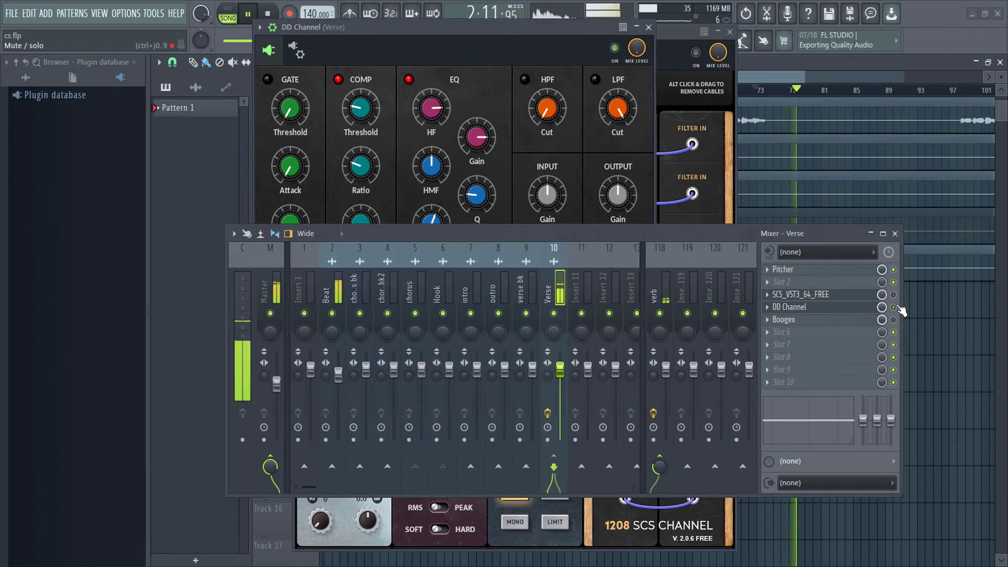
{"action": "left_click", "coordinate": [478, 108]}
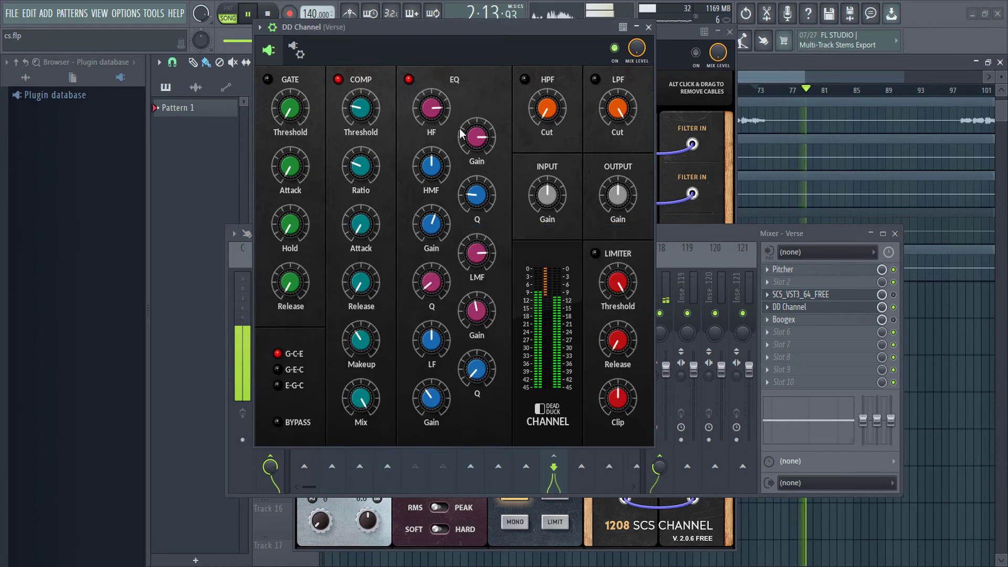
Set DD Channel's HF frequency to about 11494 Hz, LF gain to -6.3 dB and LF frequency to 114 Hz, and lower the LMF frequency.
{"action": "mouse_move", "coordinate": [425, 117]}
{"action": "left_click_drag", "start_coordinate": [425, 118], "coordinate": [425, 112]}
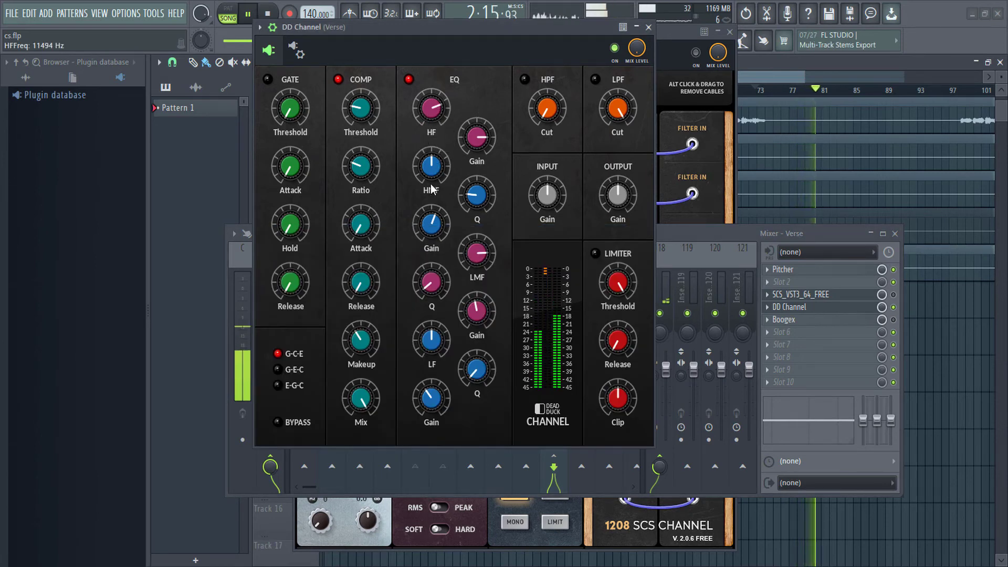
{"action": "left_click_drag", "start_coordinate": [431, 399], "coordinate": [419, 421]}
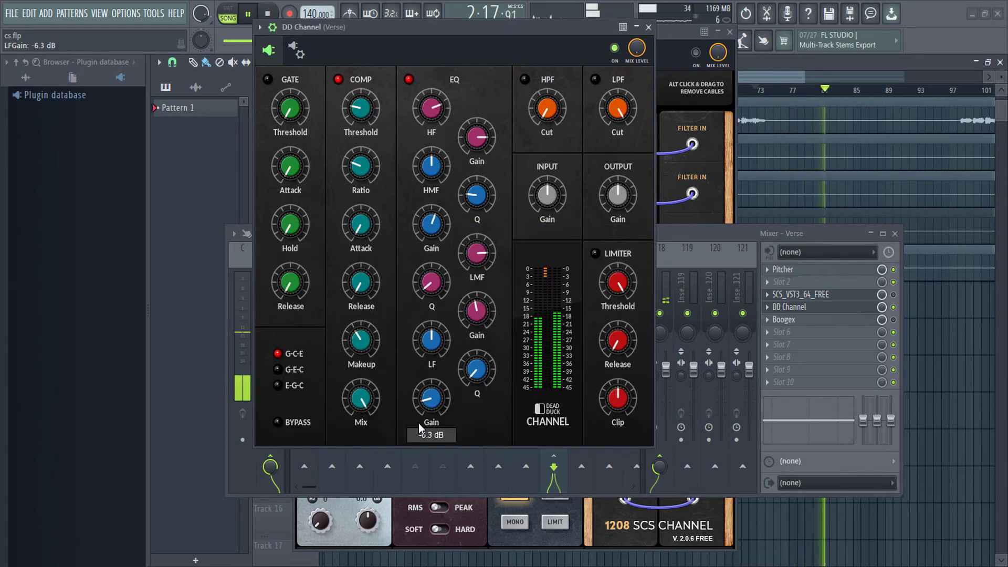
{"action": "mouse_move", "coordinate": [434, 329]}
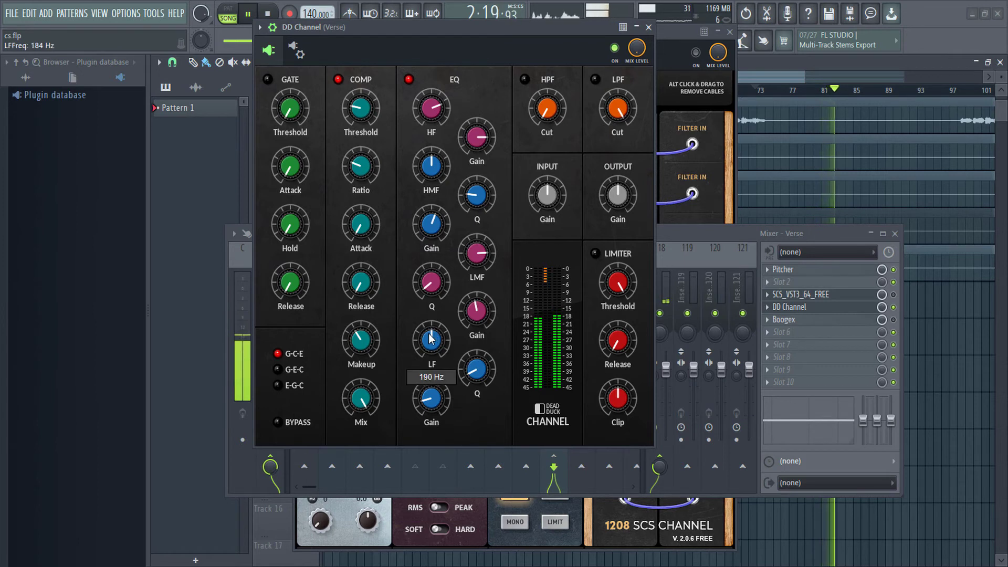
{"action": "scroll", "coordinate": [433, 330], "scroll_direction": "down", "scroll_amount": 5}
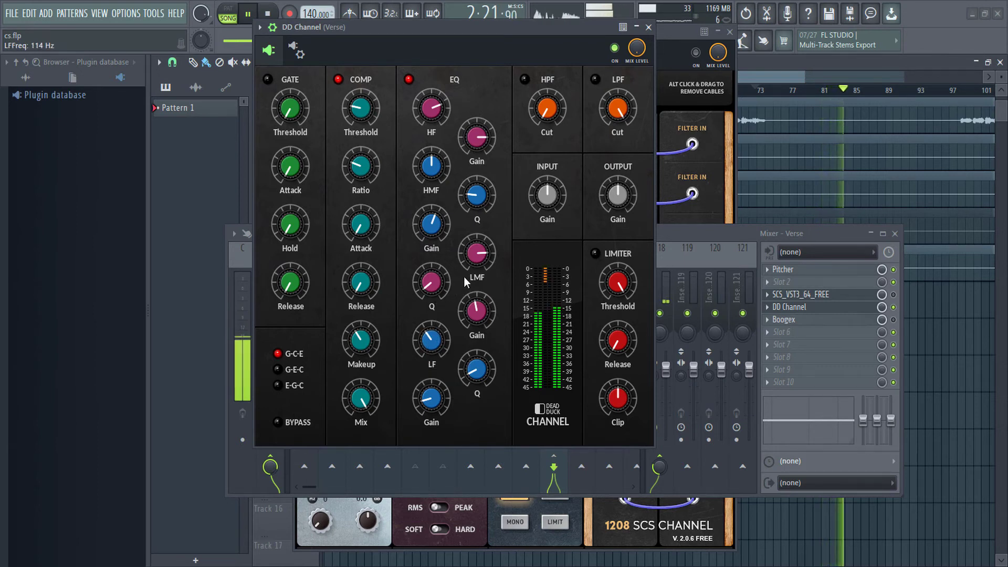
{"action": "scroll", "coordinate": [469, 268], "scroll_direction": "down", "scroll_amount": 3}
{"action": "mouse_move", "coordinate": [458, 296]}
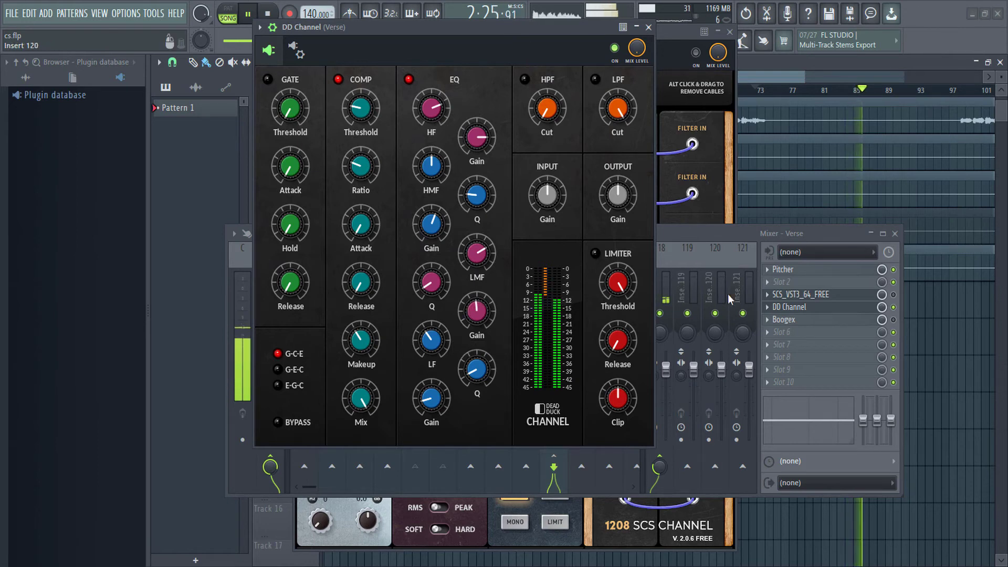
Check the adjusted vocal against the bypassed DD Channel, stop playback, and return to the DD Channel controls.
{"action": "left_click", "coordinate": [892, 316]}
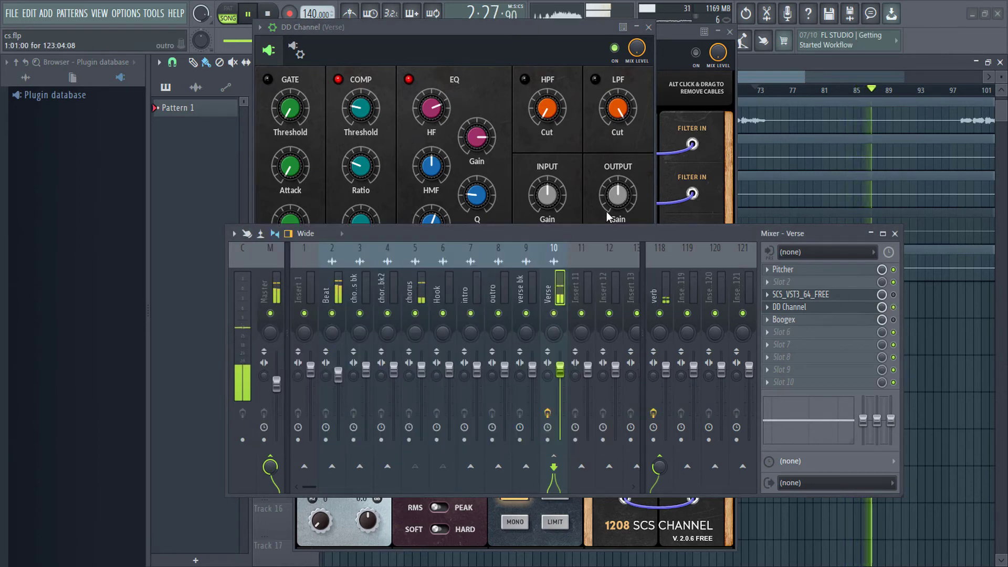
{"action": "key", "text": "space"}
{"action": "left_click", "coordinate": [552, 28]}
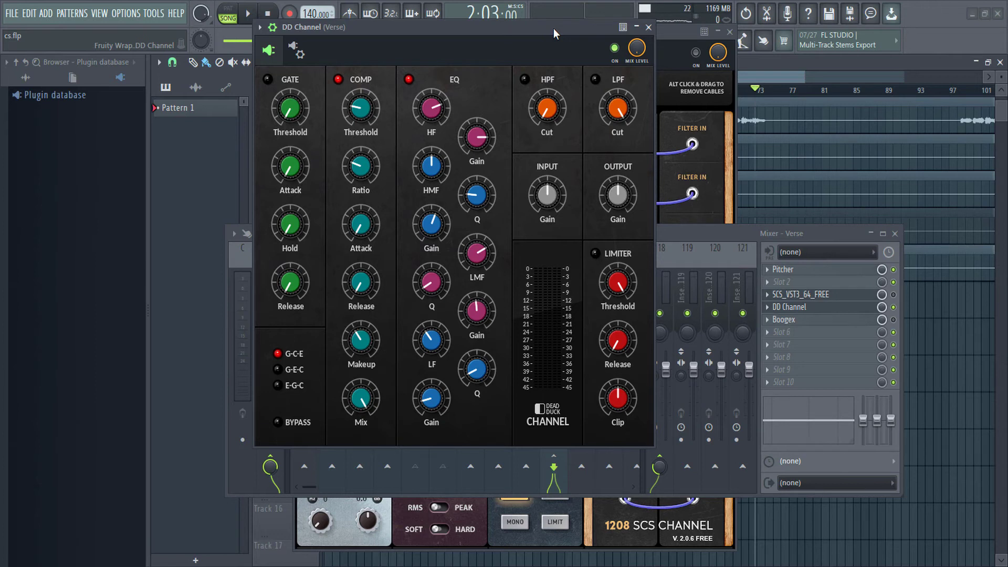
Switch the Verse track from DD Channel to an enabled Boogex and remove its send to the verb track.
{"action": "left_click", "coordinate": [808, 232]}
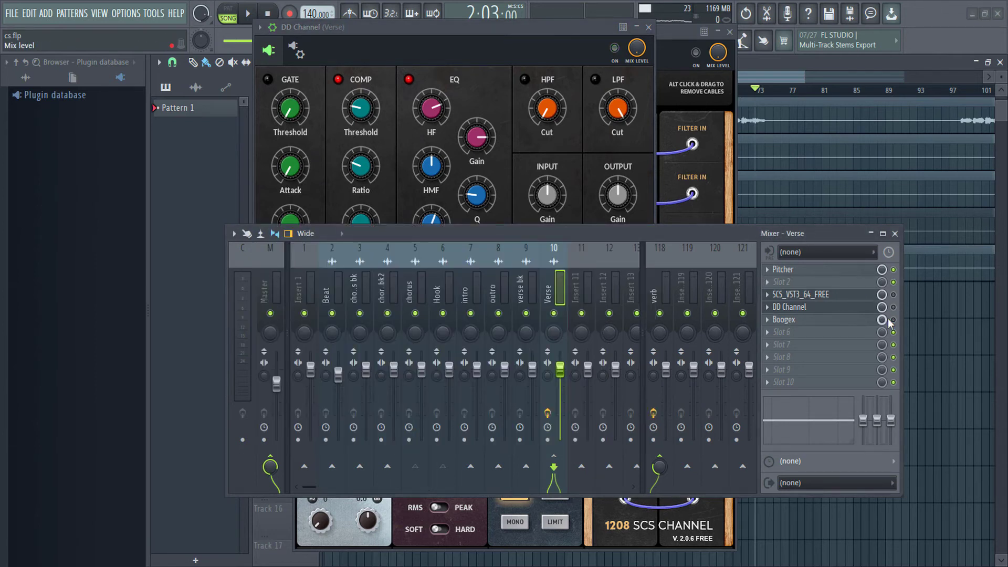
{"action": "left_click", "coordinate": [840, 325]}
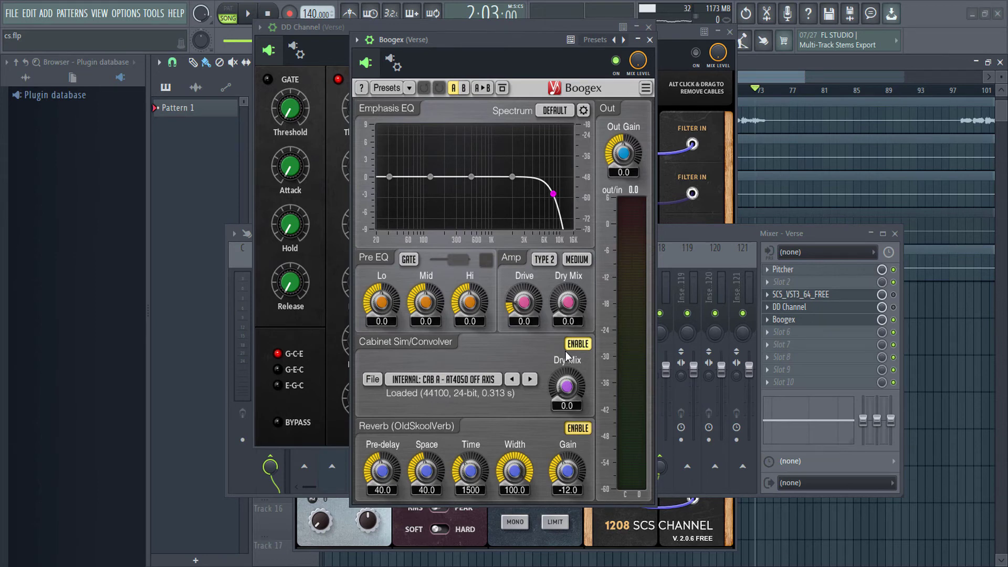
{"action": "left_click", "coordinate": [714, 234]}
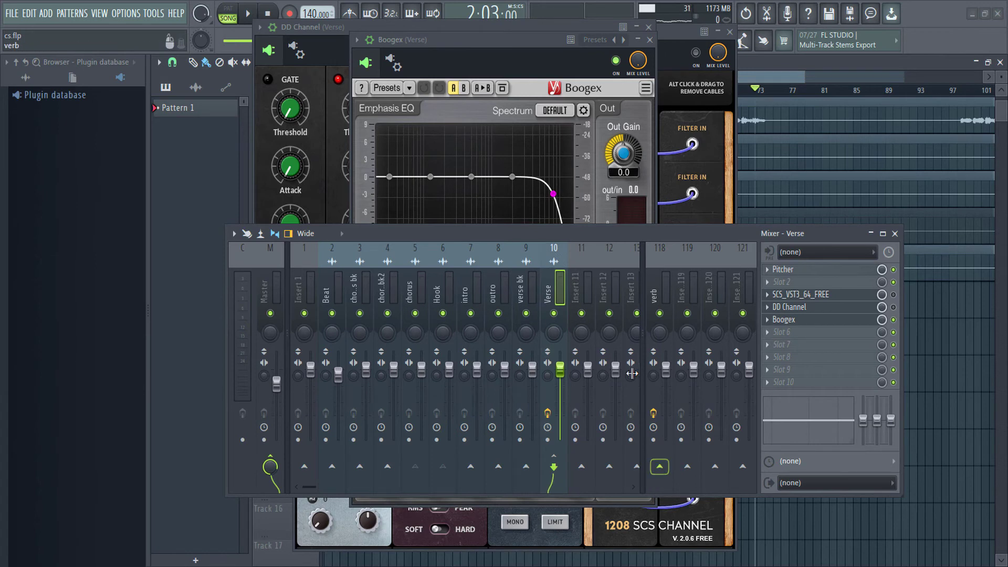
{"action": "left_click_drag", "start_coordinate": [474, 48], "coordinate": [455, 26]}
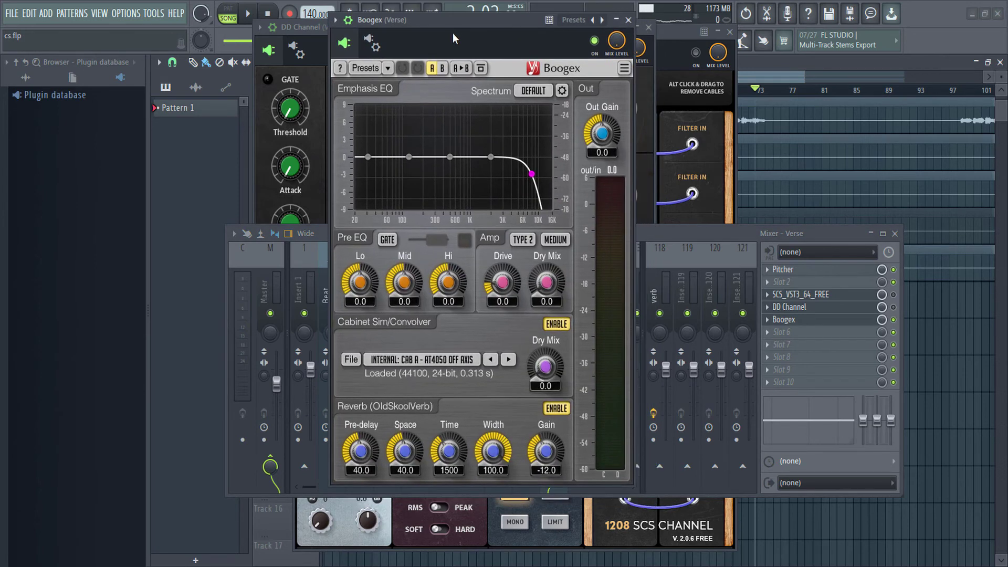
Audition Boogex on the vocal, and turn off its Cabinet Sim/Convolver and OldSkoolVerb reverb.
{"action": "key", "text": "space"}
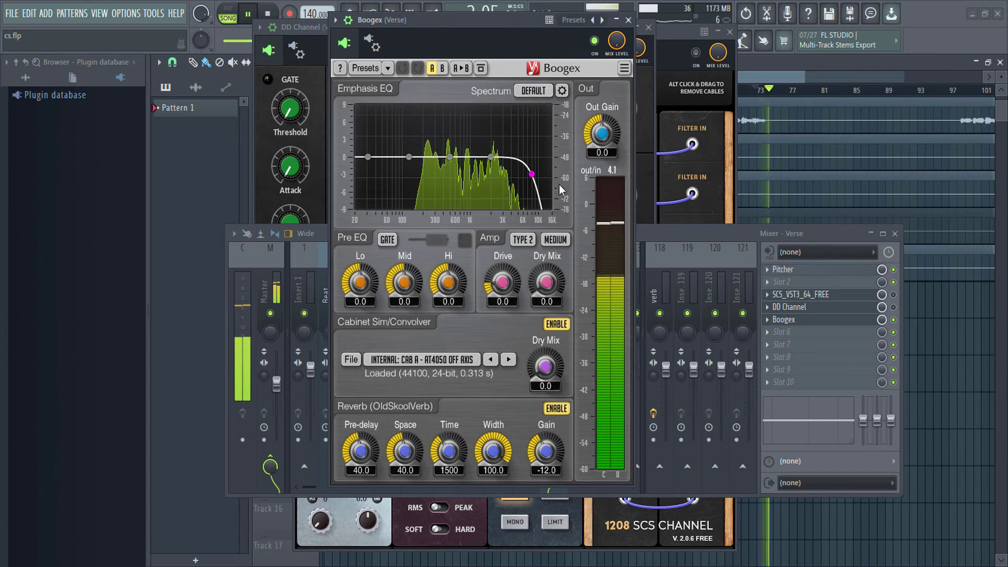
{"action": "key", "text": "space"}
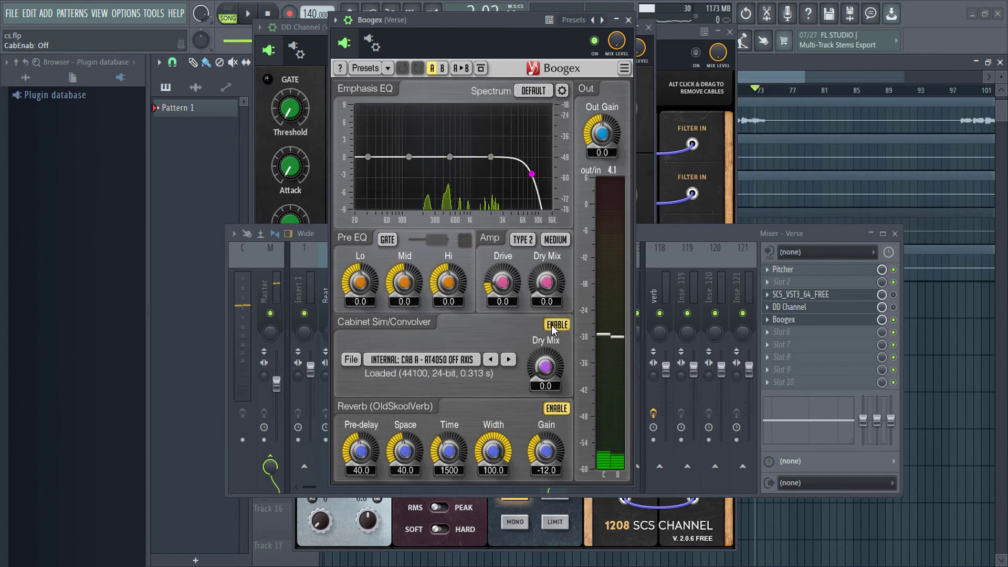
{"action": "left_click", "coordinate": [554, 325]}
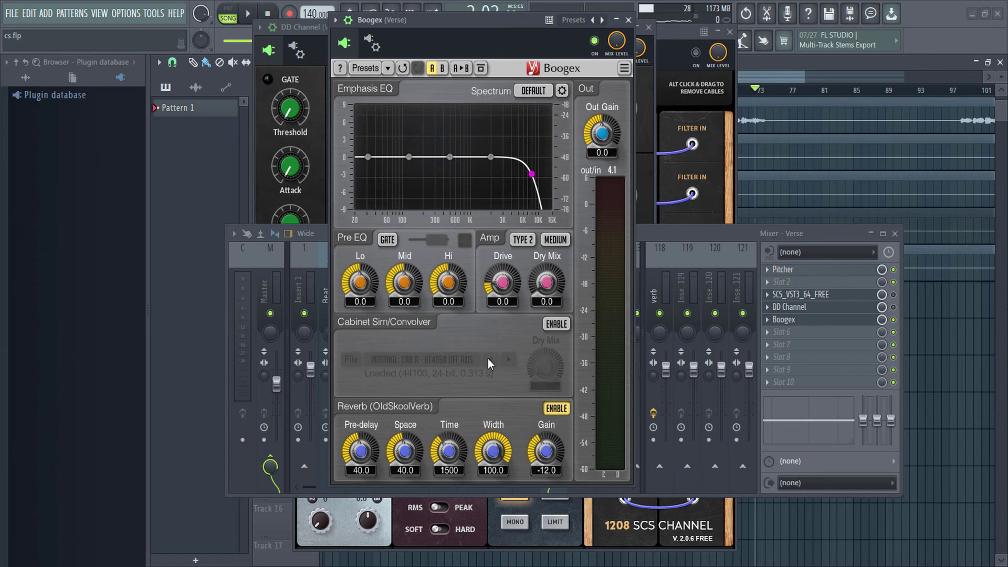
{"action": "left_click", "coordinate": [548, 408]}
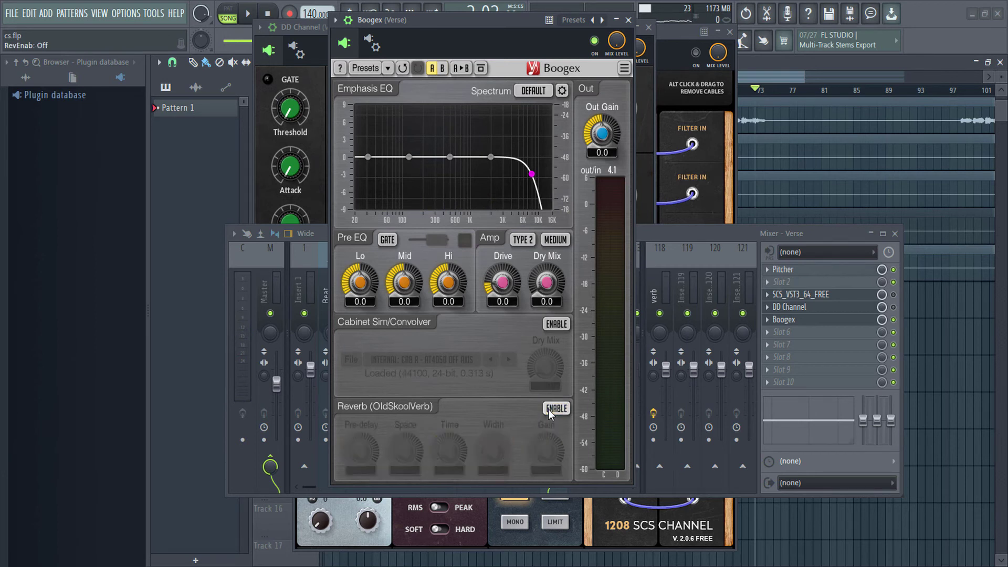
Play the Verse vocal and compare it with Boogex bypassed and enabled.
{"action": "key", "text": "space"}
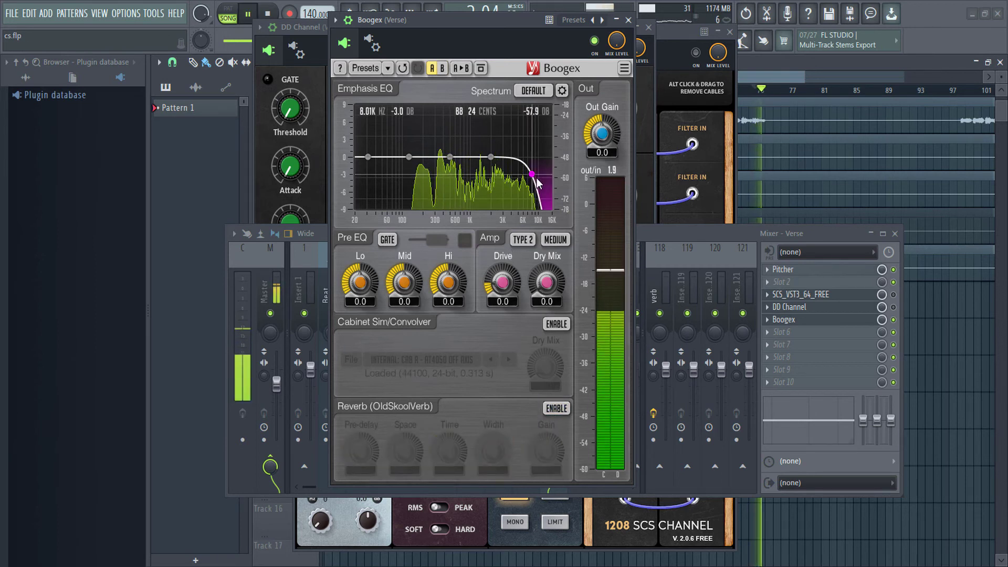
{"action": "left_click", "coordinate": [893, 319]}
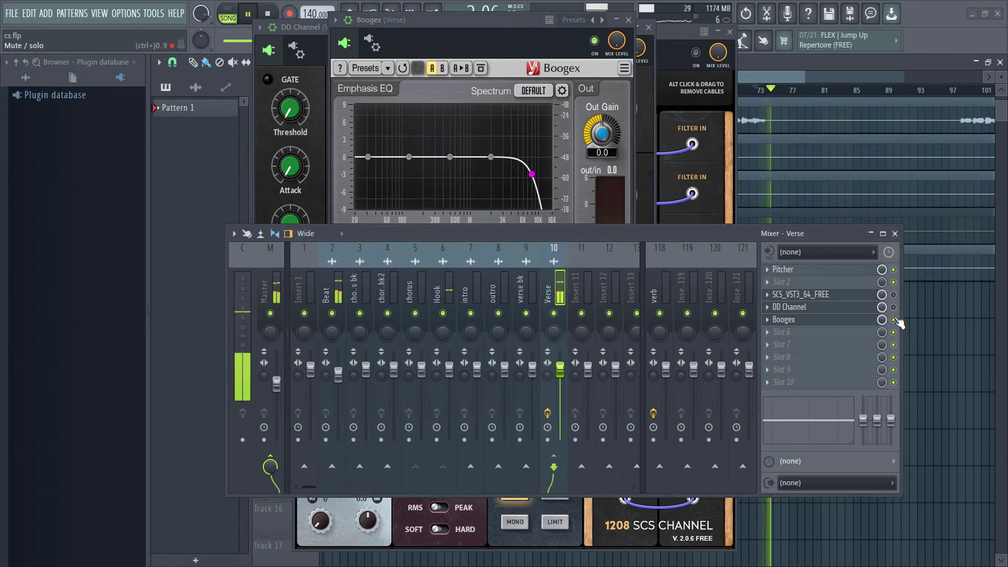
{"action": "left_click", "coordinate": [893, 319]}
{"action": "left_click", "coordinate": [493, 212]}
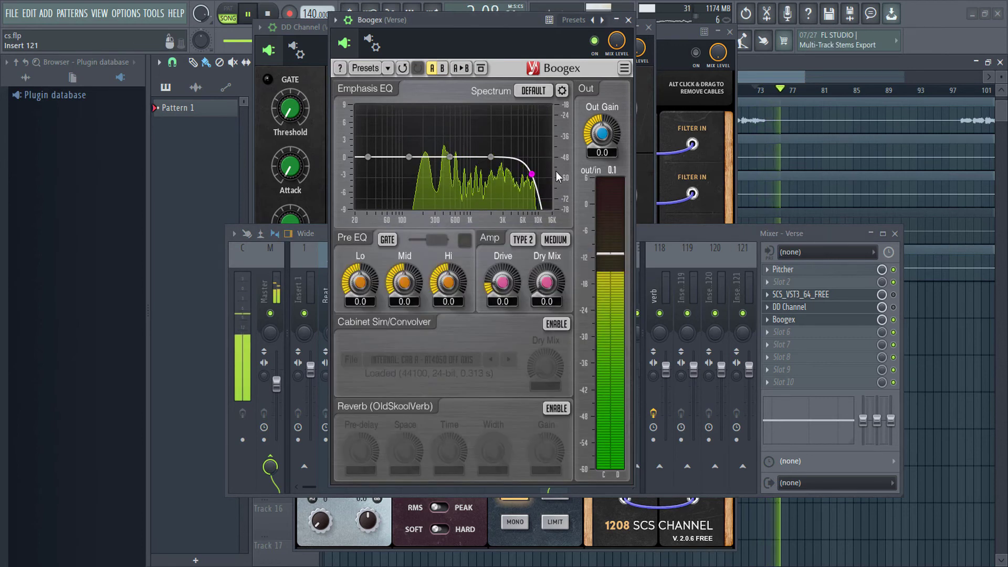
Move the high-cut point of Boogex's Emphasis EQ to 16.0K Hz at -6.0 dB and disable it.
{"action": "left_click_drag", "start_coordinate": [531, 174], "coordinate": [549, 191]}
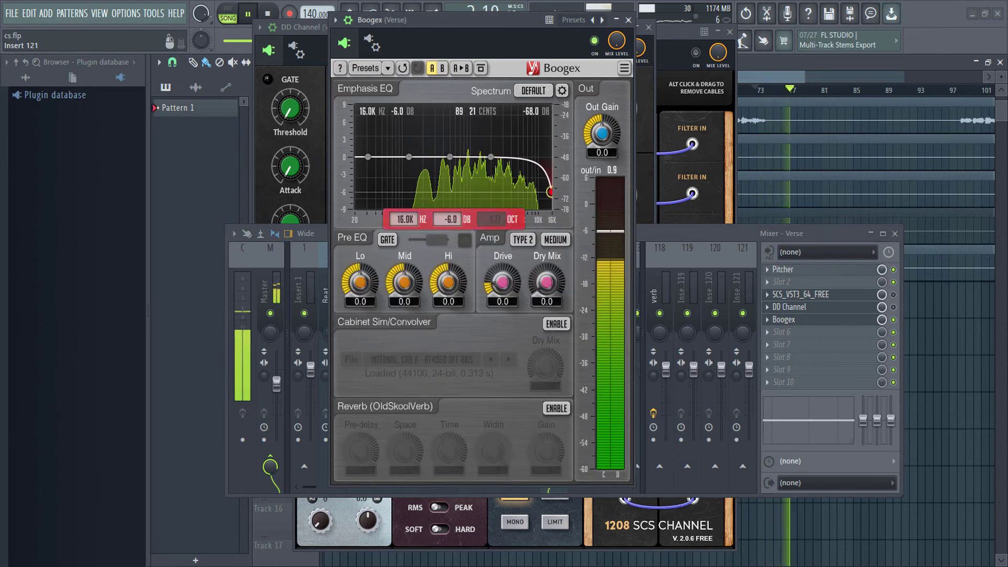
{"action": "double_click", "coordinate": [551, 193]}
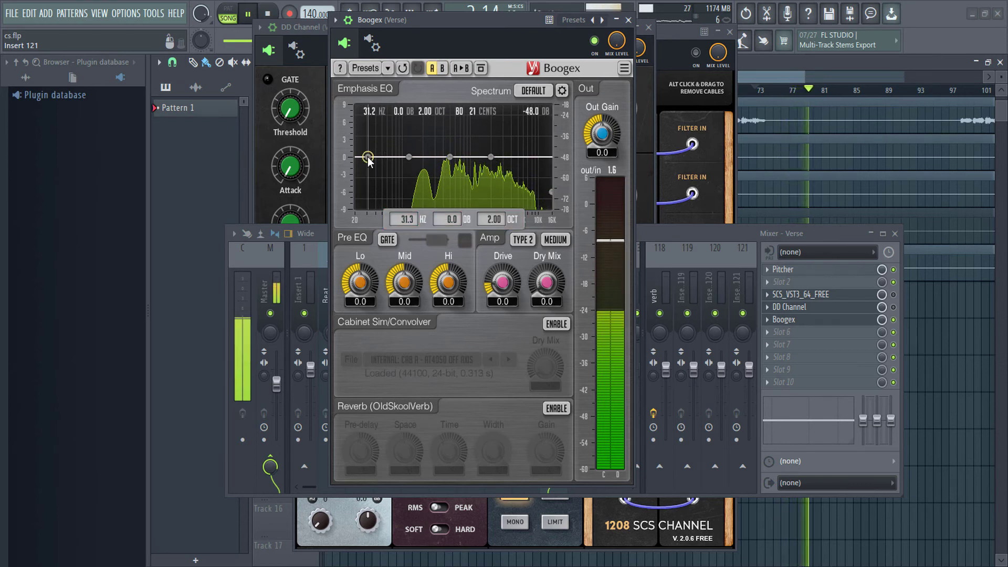
Set the low-cut point of Boogex's Emphasis EQ to 119 Hz at -5.7 dB and switch the amp to Type 1 Warm.
{"action": "left_click_drag", "start_coordinate": [368, 158], "coordinate": [407, 190]}
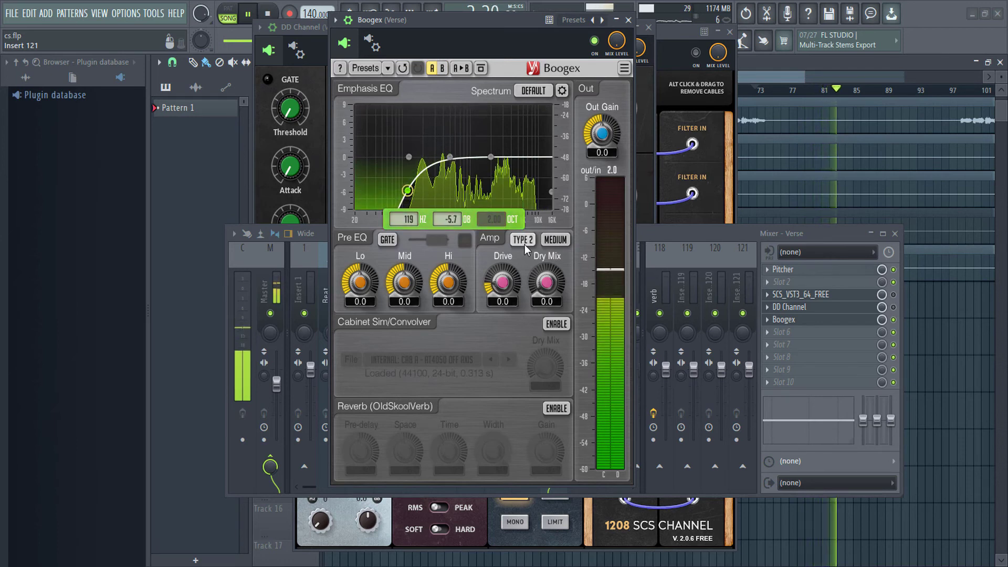
{"action": "key", "text": "space"}
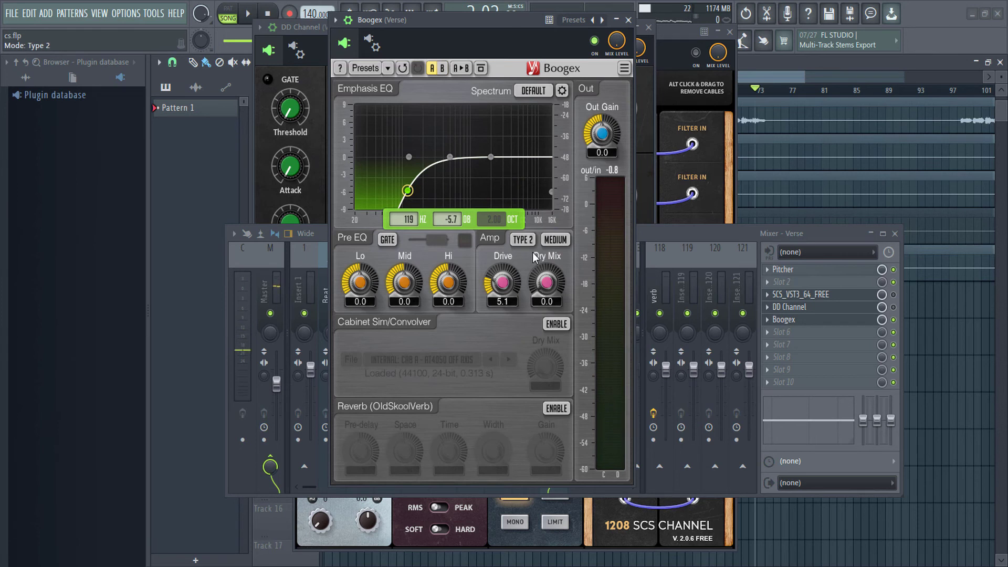
{"action": "left_click", "coordinate": [523, 239]}
{"action": "key", "text": "space"}
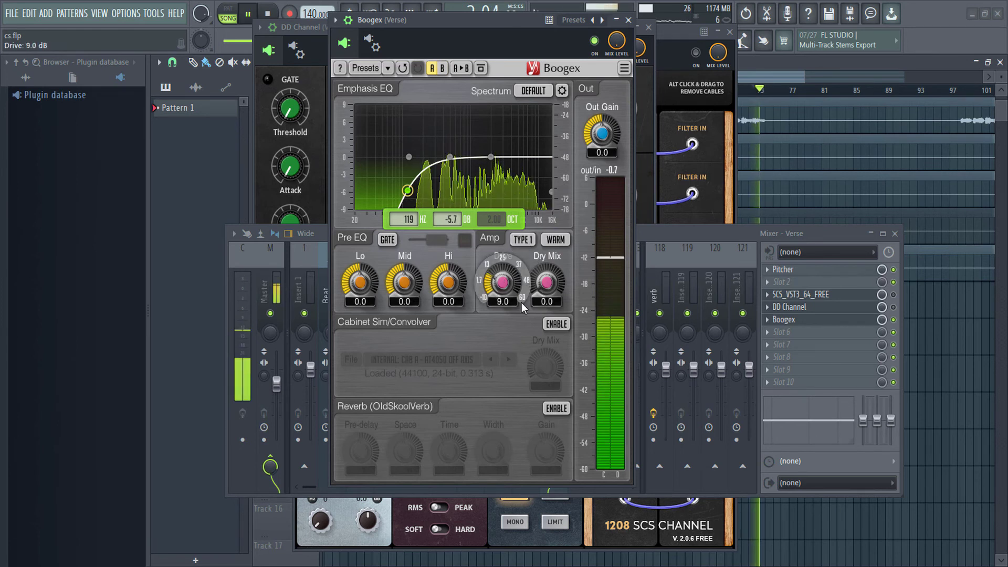
While the vocal plays, set the Boogex amp's Drive to 25.6 dB and its Dry Mix to 33.9 %.
{"action": "left_click_drag", "start_coordinate": [546, 286], "coordinate": [546, 254]}
{"action": "left_click_drag", "start_coordinate": [502, 286], "coordinate": [502, 256]}
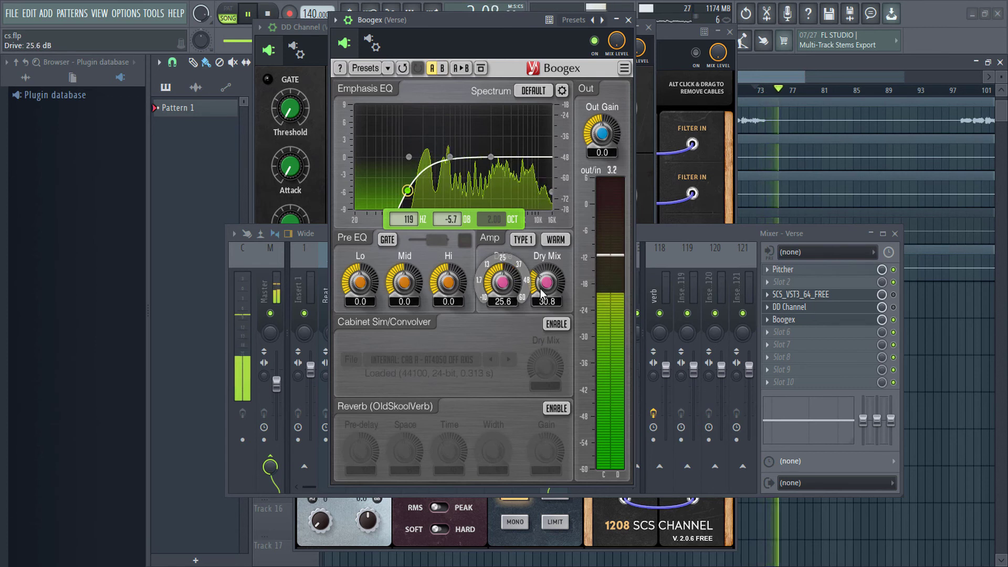
{"action": "left_click_drag", "start_coordinate": [545, 283], "coordinate": [545, 280]}
Set Pre EQ Lo to -3.5, Mid to -0.5 and Hi to 3.1 dB, and adjust the low-cut point to 112 Hz at -6.5 dB.
{"action": "mouse_move", "coordinate": [443, 272]}
{"action": "left_mouse_down"}
{"action": "mouse_move", "coordinate": [443, 258]}
{"action": "mouse_move", "coordinate": [405, 288]}
{"action": "mouse_move", "coordinate": [448, 288]}
{"action": "left_mouse_up"}
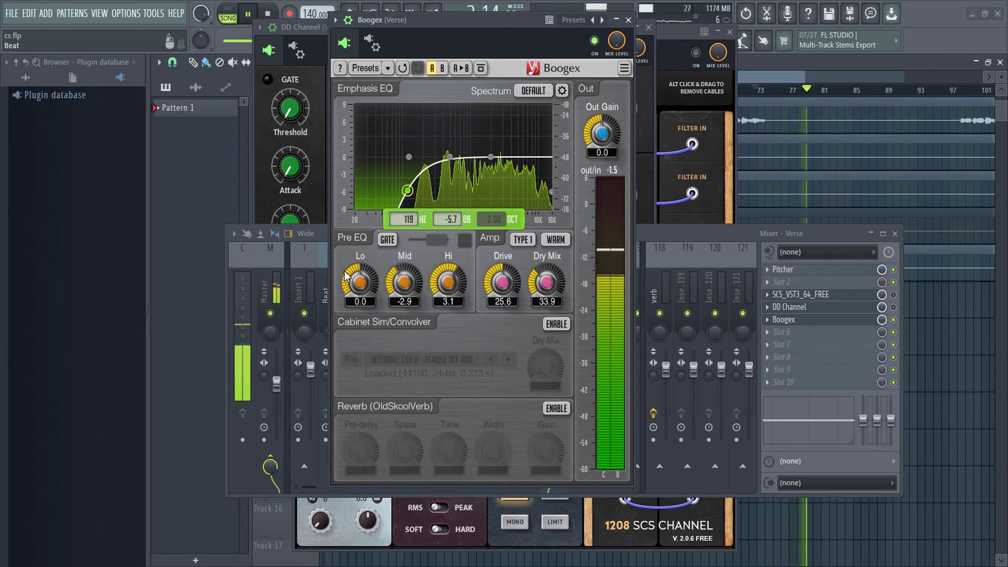
{"action": "left_click_drag", "start_coordinate": [351, 279], "coordinate": [404, 278]}
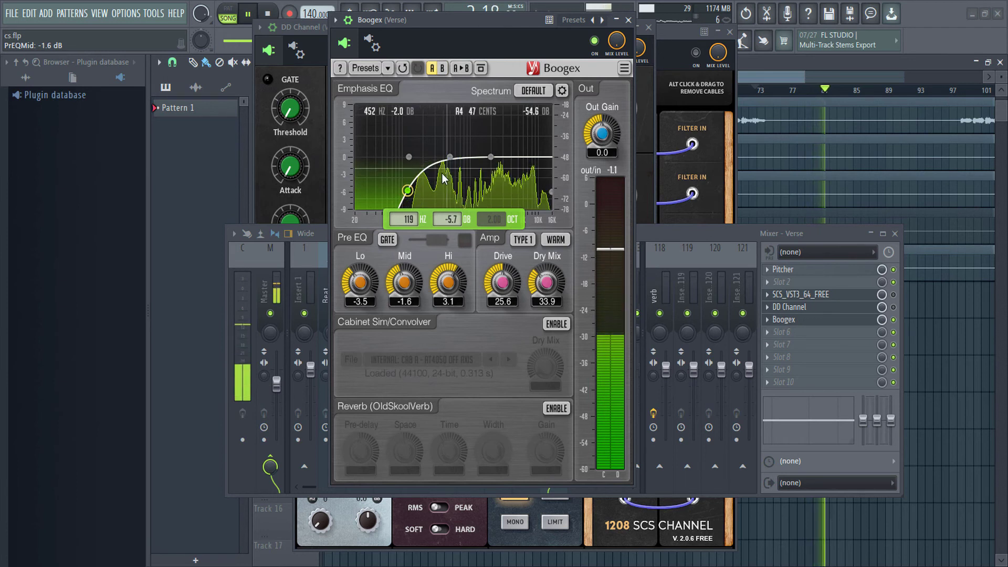
{"action": "mouse_move", "coordinate": [407, 190]}
{"action": "left_mouse_down"}
{"action": "mouse_move", "coordinate": [371, 193]}
{"action": "mouse_move", "coordinate": [405, 195]}
{"action": "left_mouse_up"}
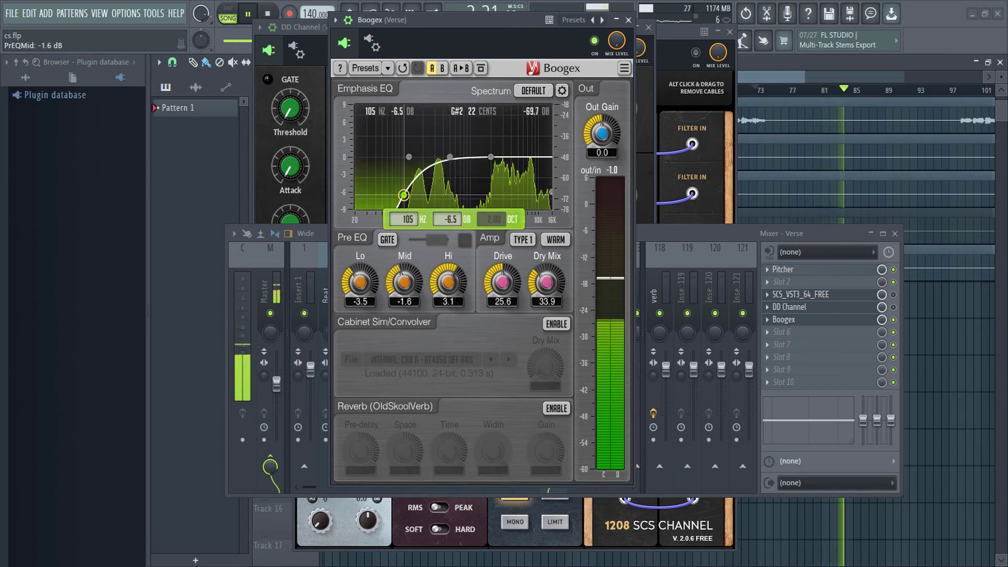
{"action": "left_click_drag", "start_coordinate": [396, 283], "coordinate": [395, 266]}
Try the Crisp amp character on the vocal and settle on Bright.
{"action": "left_click", "coordinate": [557, 240]}
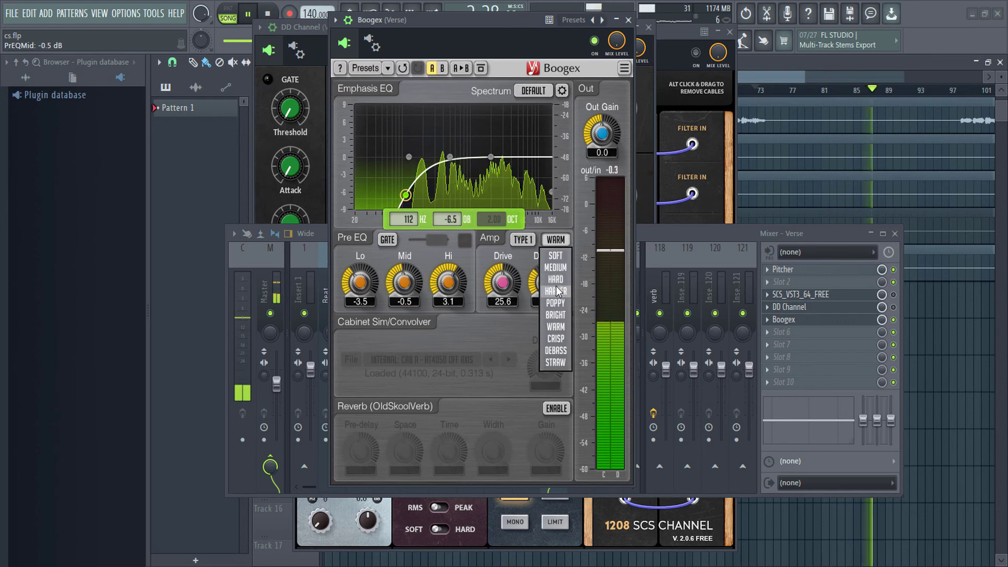
{"action": "left_click", "coordinate": [561, 337]}
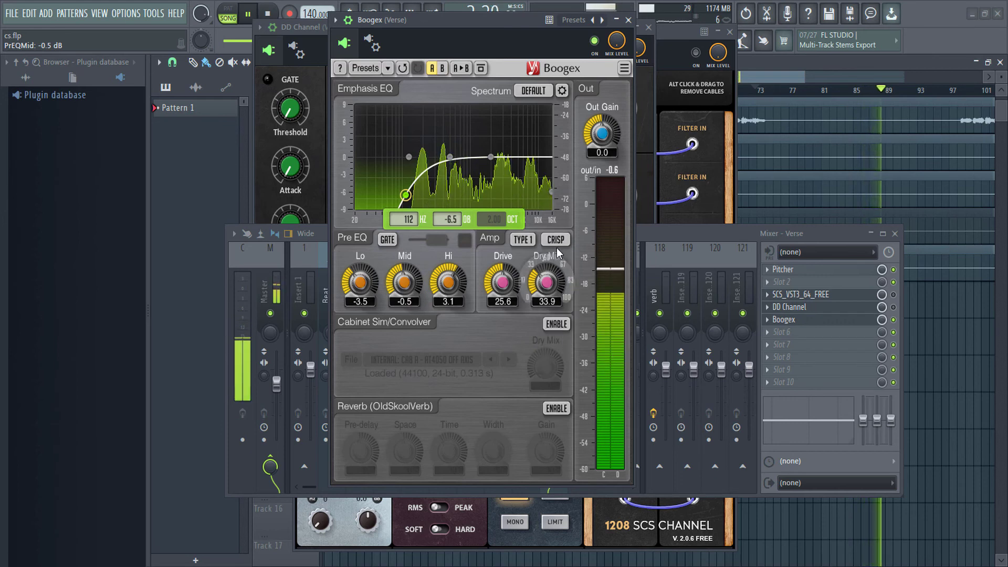
{"action": "left_click", "coordinate": [556, 243]}
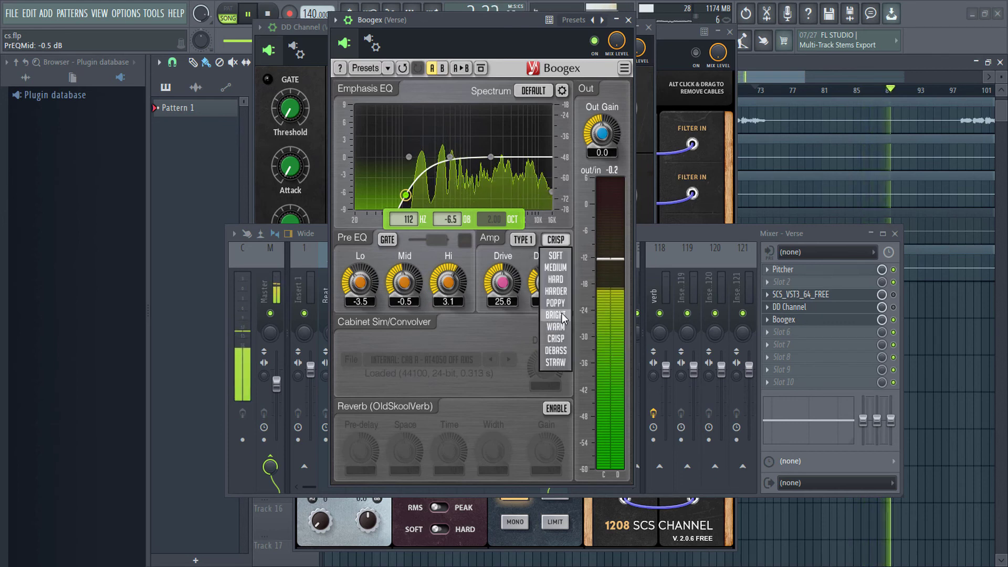
{"action": "left_click", "coordinate": [556, 315]}
{"action": "left_click", "coordinate": [557, 240]}
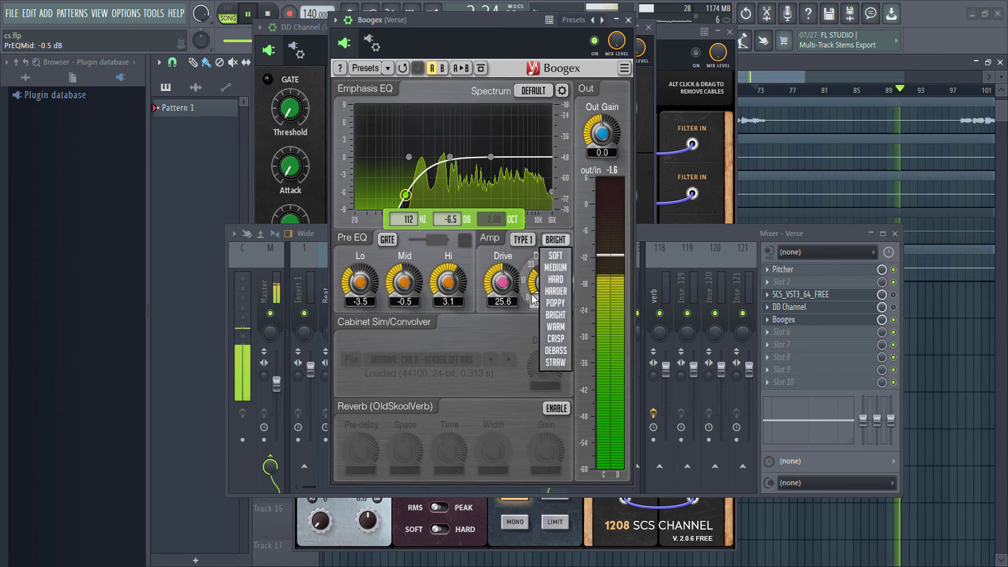
{"action": "left_click", "coordinate": [555, 314]}
Set the amp's Drive to 14.2 dB and Dry Mix to 31.9 %, with Pre EQ Lo at -5.0 and Hi at 4.9 dB.
{"action": "left_click_drag", "start_coordinate": [546, 284], "coordinate": [546, 276]}
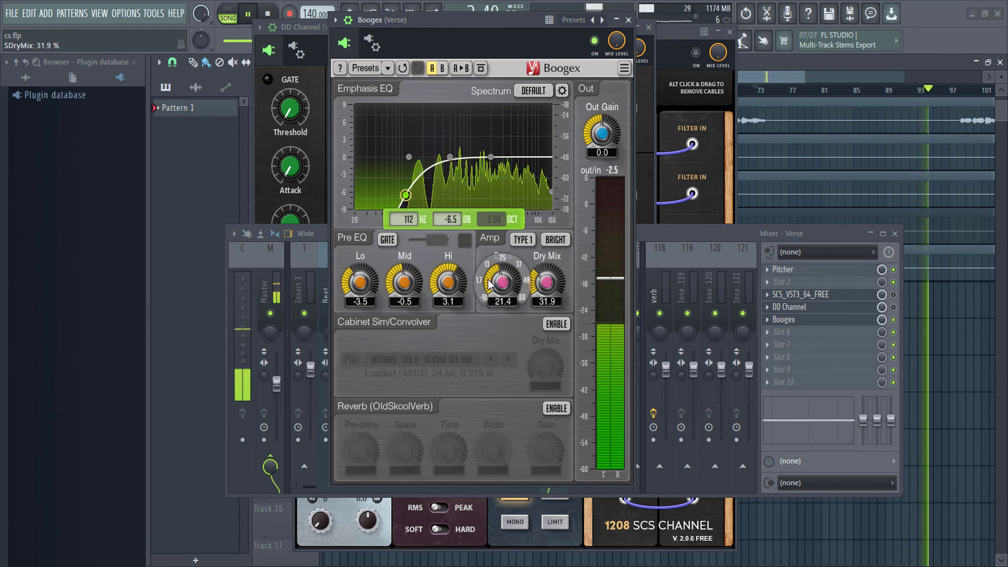
{"action": "left_click_drag", "start_coordinate": [379, 282], "coordinate": [380, 292]}
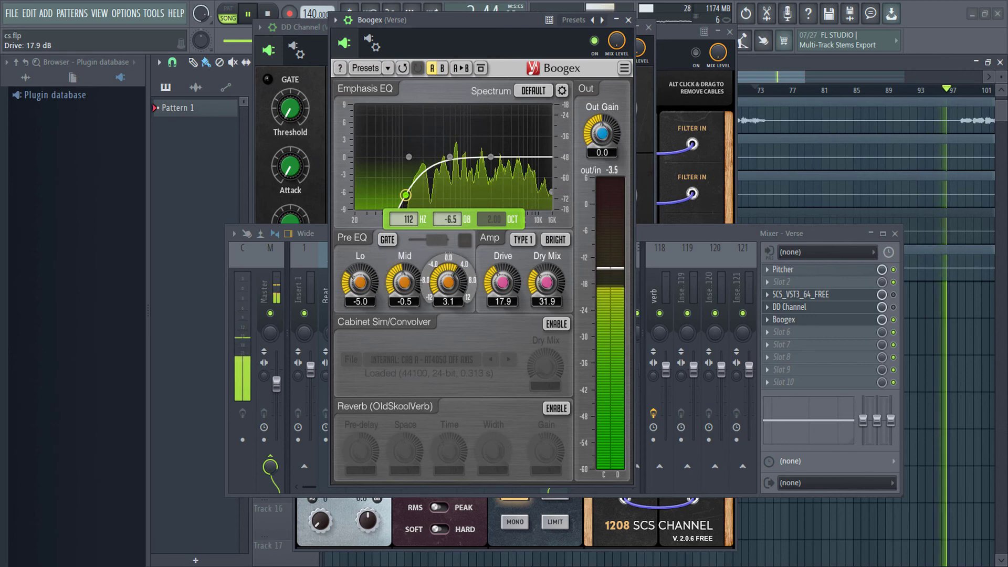
{"action": "left_click_drag", "start_coordinate": [449, 281], "coordinate": [503, 288]}
{"action": "left_click_drag", "start_coordinate": [448, 282], "coordinate": [449, 278]}
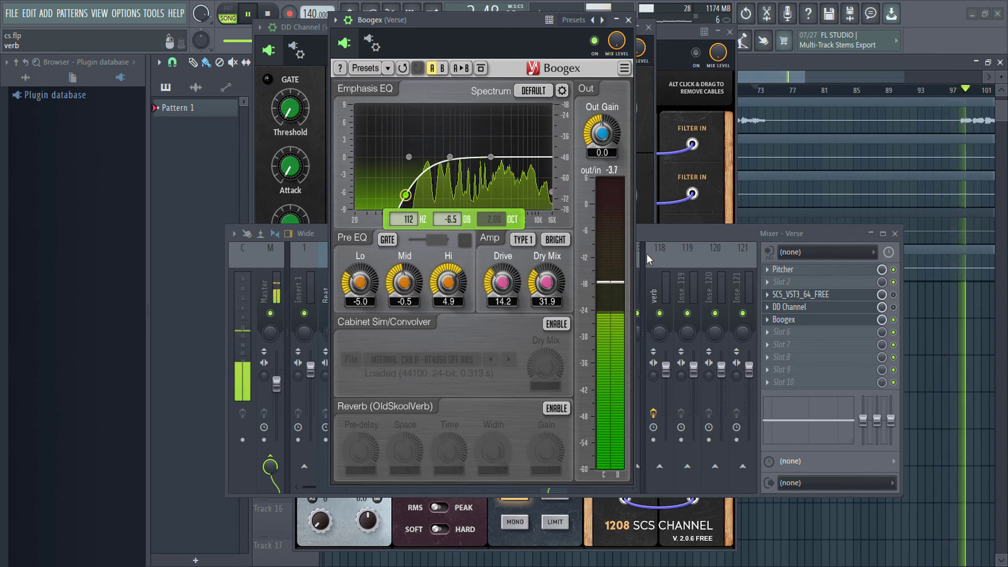
Enable the send from the Verse mixer track to the verb track and adjust its level.
{"action": "left_click", "coordinate": [531, 450]}
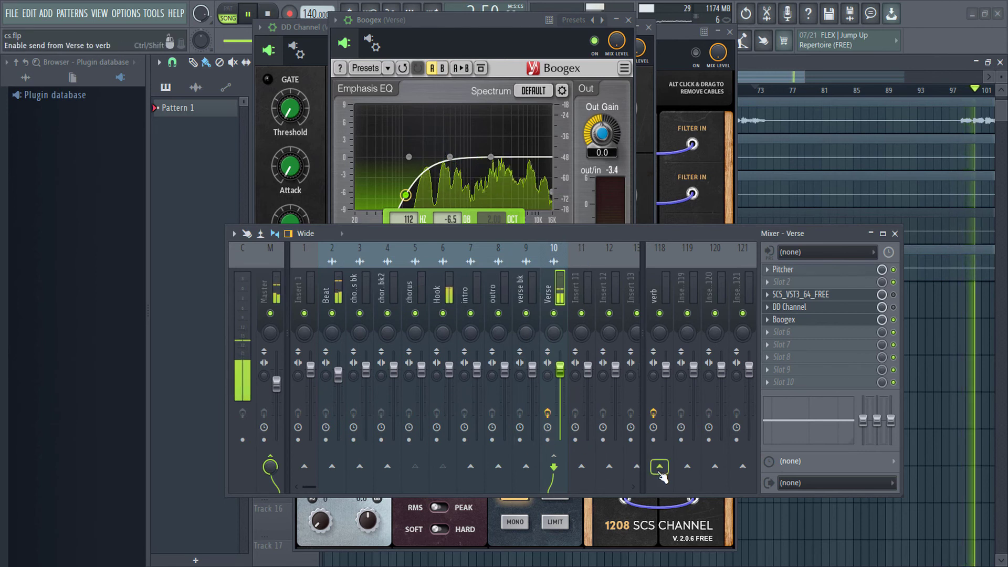
{"action": "left_click_drag", "start_coordinate": [658, 468], "coordinate": [659, 467]}
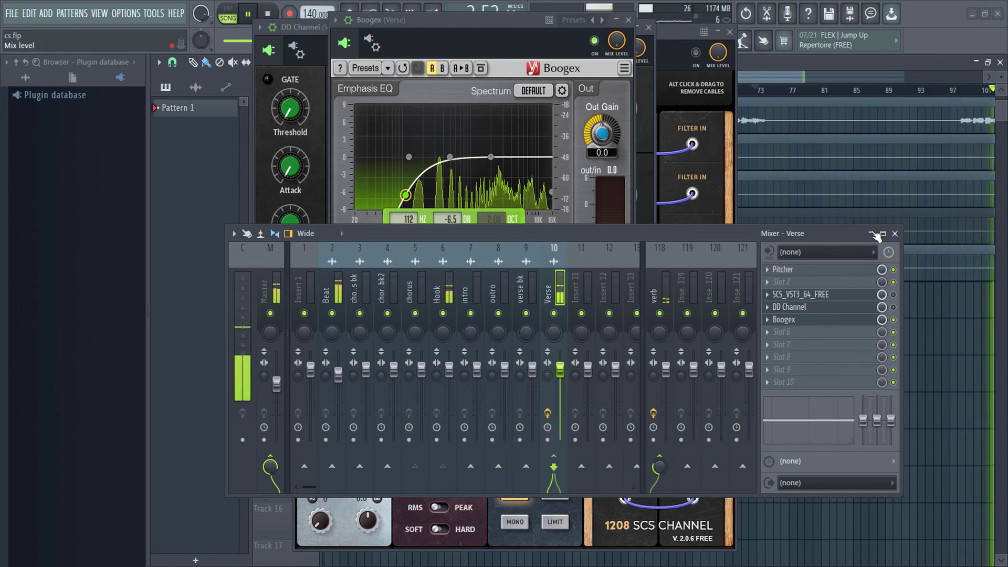
{"action": "scroll", "coordinate": [805, 92], "scroll_direction": "down", "scroll_amount": 2}
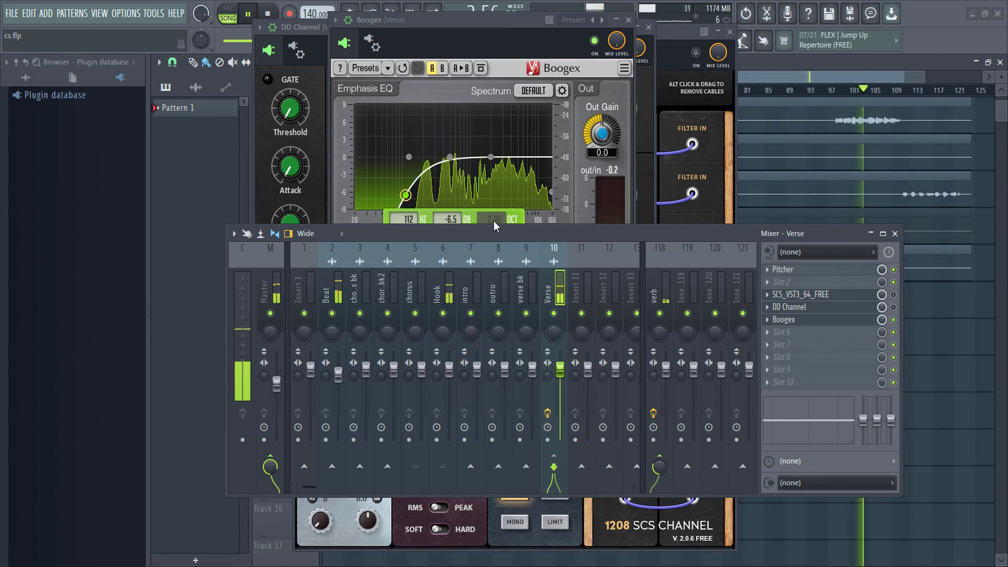
Set Boogex's Pre EQ Lo to -3.4 dB and restart playback of the vocal.
{"action": "left_click", "coordinate": [449, 40]}
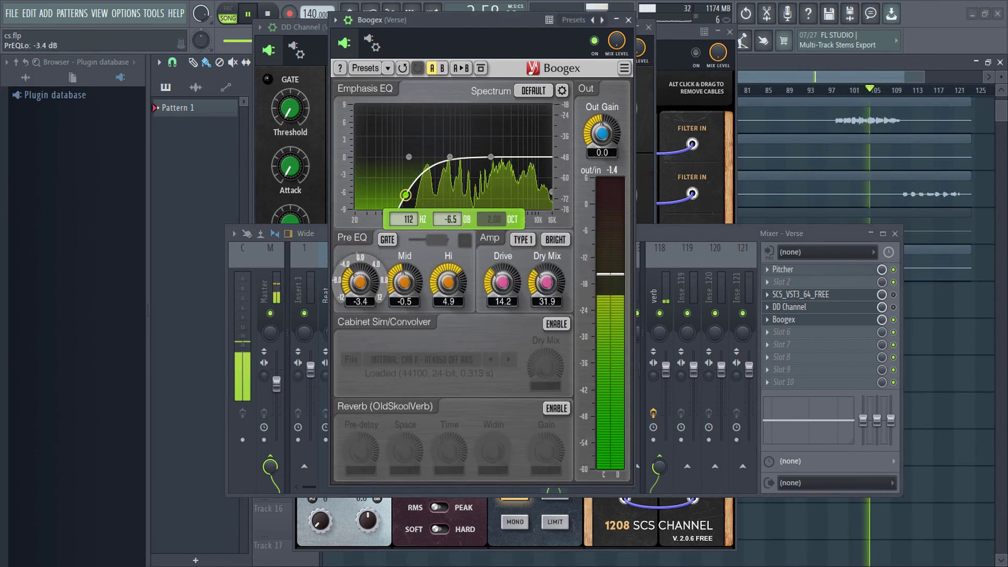
{"action": "key", "text": "space"}
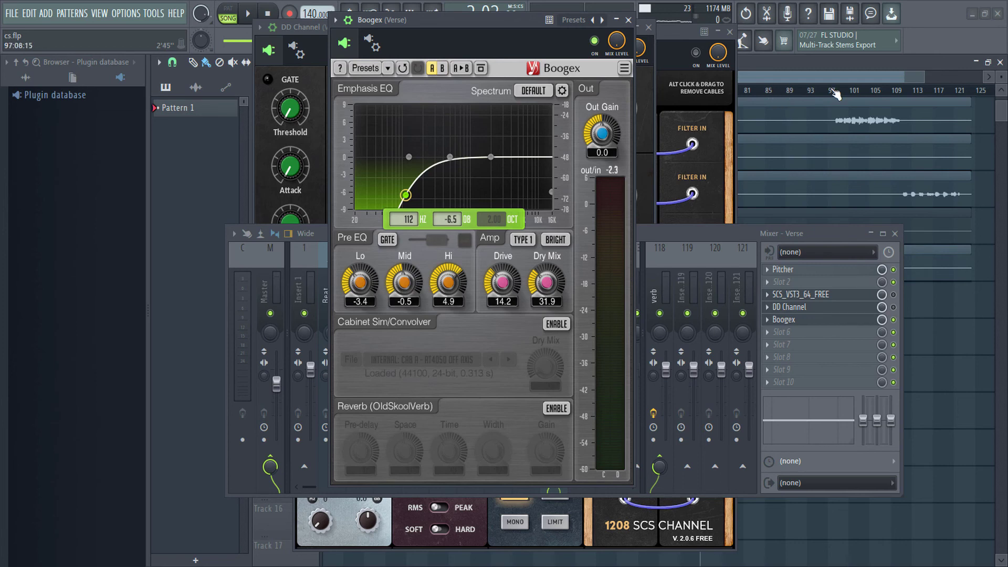
{"action": "key", "text": "space"}
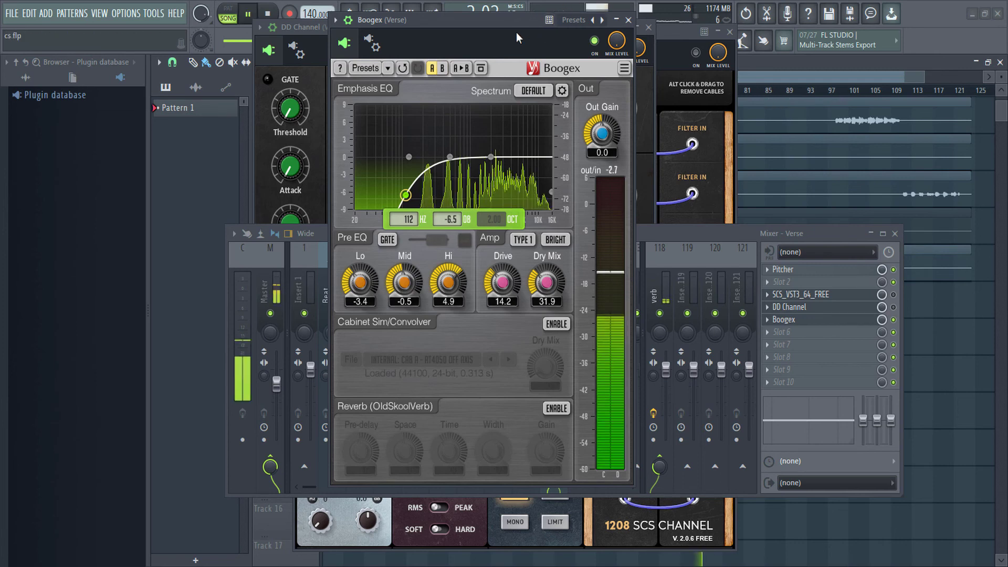
Compare the playing Verse vocal with Boogex bypassed and enabled.
{"action": "left_click", "coordinate": [895, 320]}
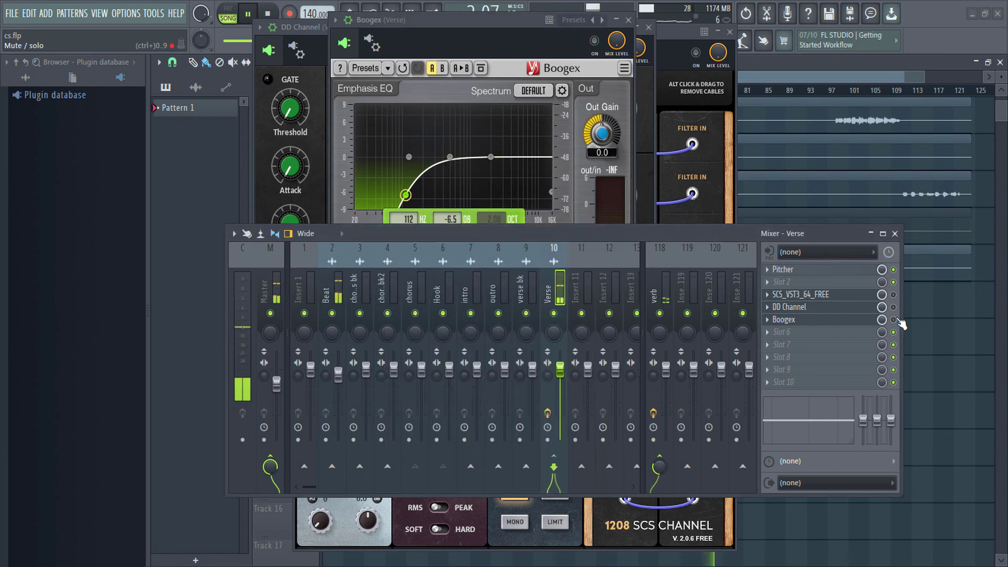
{"action": "left_click", "coordinate": [505, 16]}
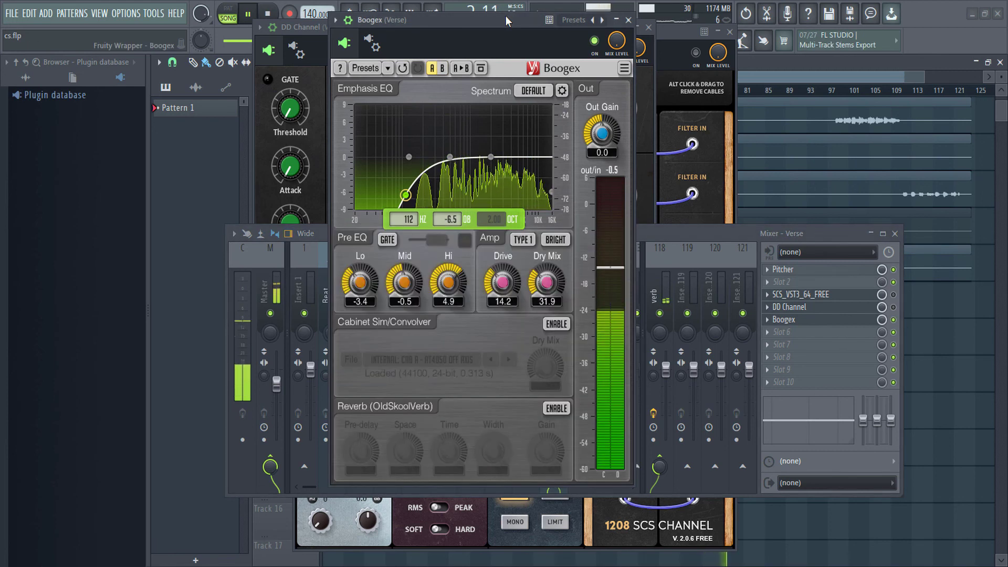
{"action": "left_click", "coordinate": [663, 231]}
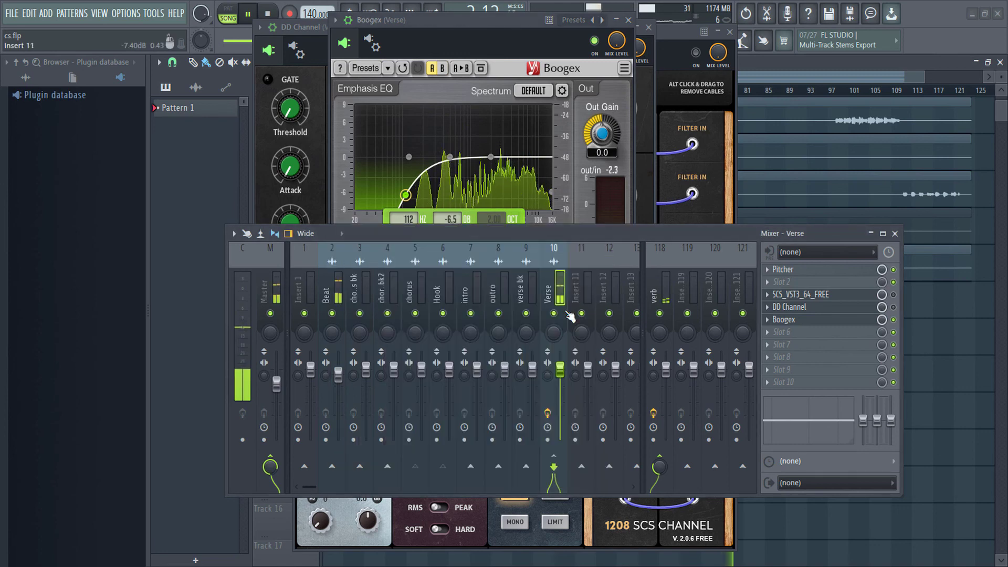
{"action": "left_click", "coordinate": [538, 35]}
Set Boogex's Out Gain to 3.4 dB and dip the Emphasis EQ to -3.9 dB at 7.49K Hz.
{"action": "left_click_drag", "start_coordinate": [602, 134], "coordinate": [602, 127]}
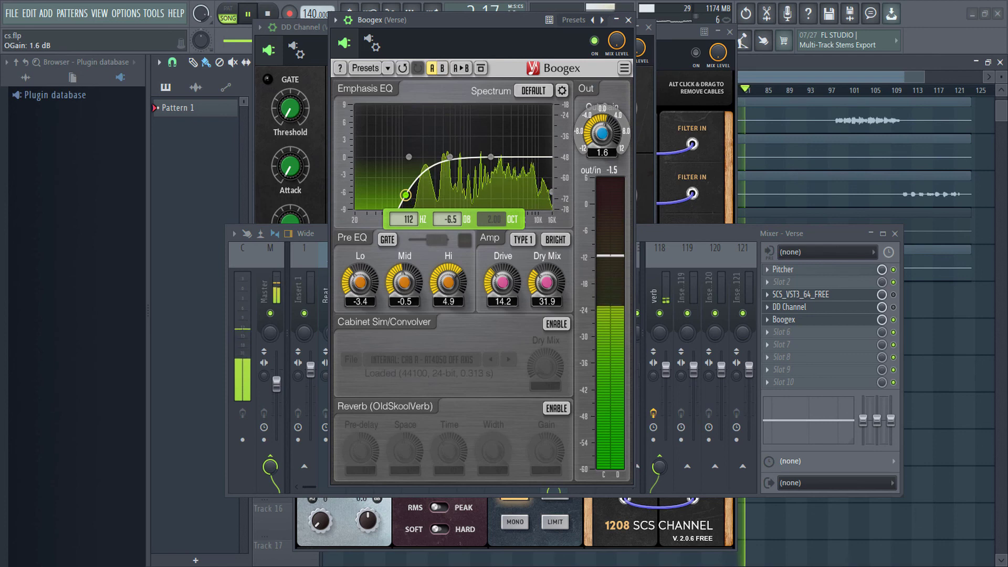
{"action": "left_click_drag", "start_coordinate": [491, 157], "coordinate": [530, 180]}
{"action": "left_click_drag", "start_coordinate": [601, 134], "coordinate": [602, 125]}
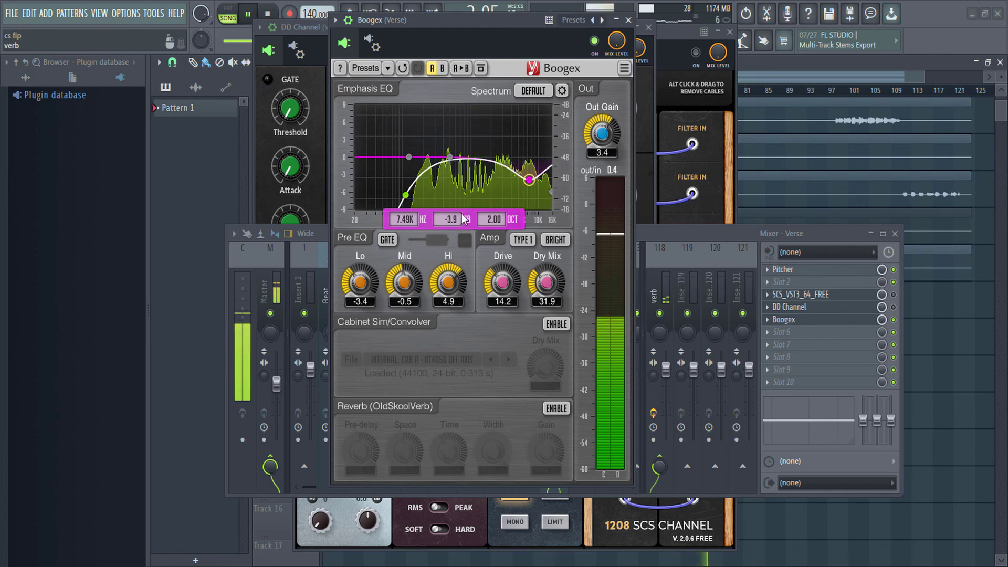
Bypass and re-enable Boogex on the Verse track to compare the vocal with the new EQ dip and output gain.
{"action": "left_click", "coordinate": [894, 320]}
{"action": "left_click", "coordinate": [894, 319]}
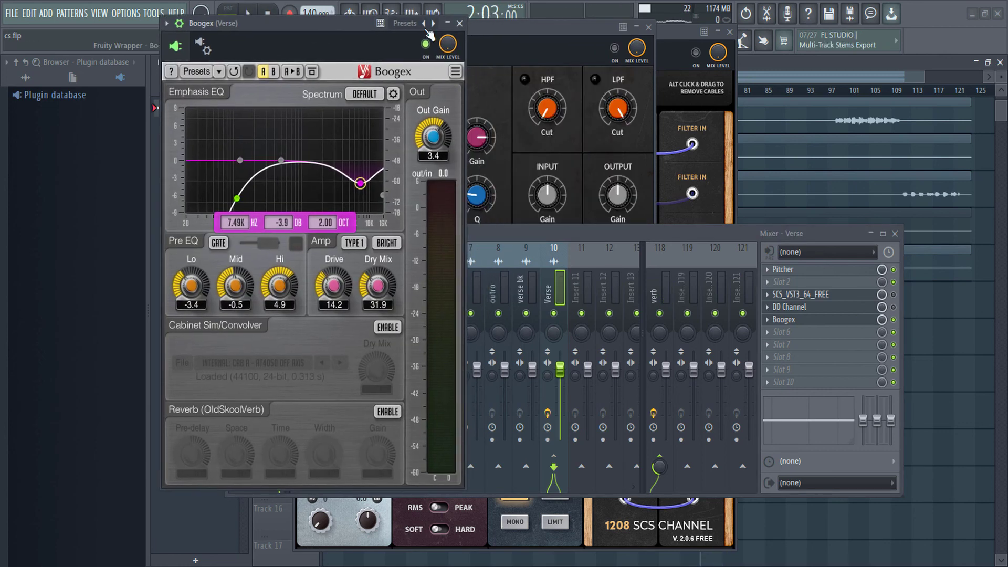
Lay out the Boogex, DD Channel and 1208 SCS Channel windows across the screen and save the project.
{"action": "left_click", "coordinate": [555, 46]}
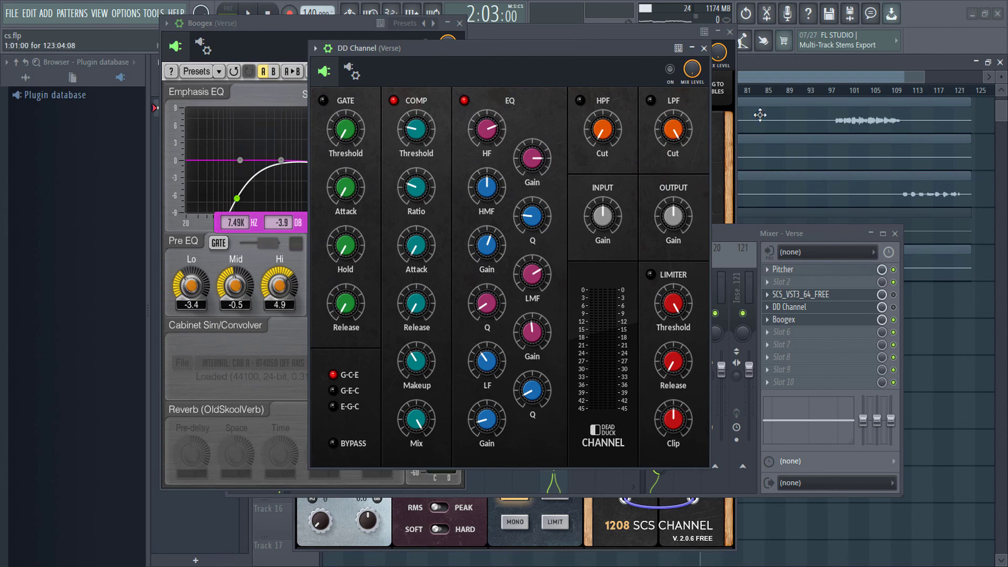
{"action": "left_click", "coordinate": [734, 126]}
{"action": "left_click_drag", "start_coordinate": [486, 41], "coordinate": [655, 37]}
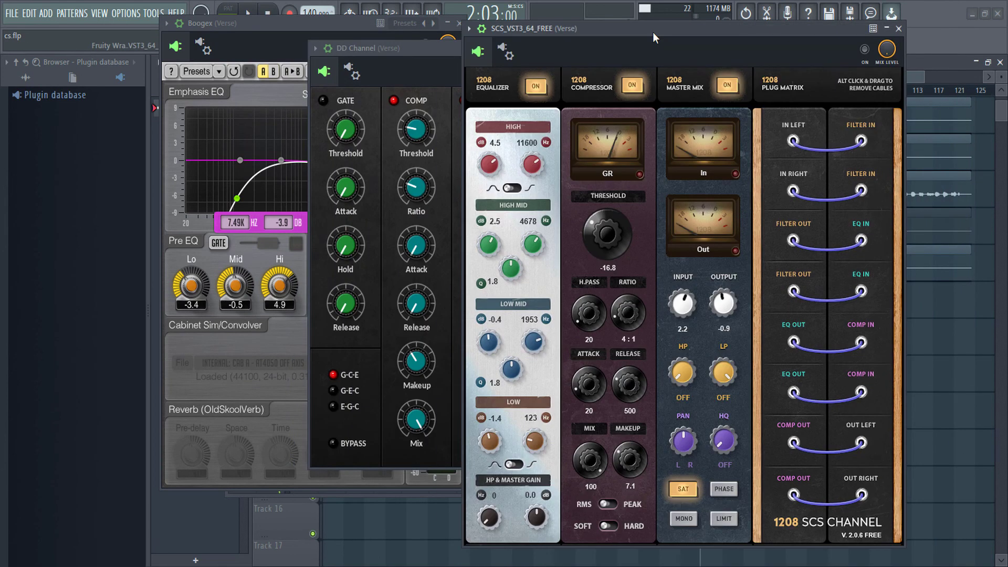
{"action": "left_click", "coordinate": [381, 62]}
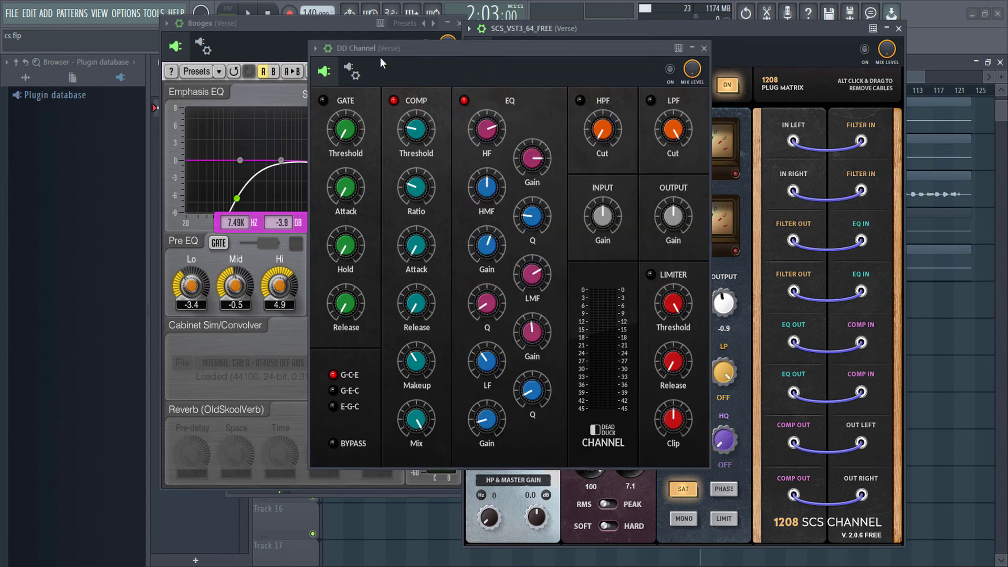
{"action": "left_click", "coordinate": [255, 33]}
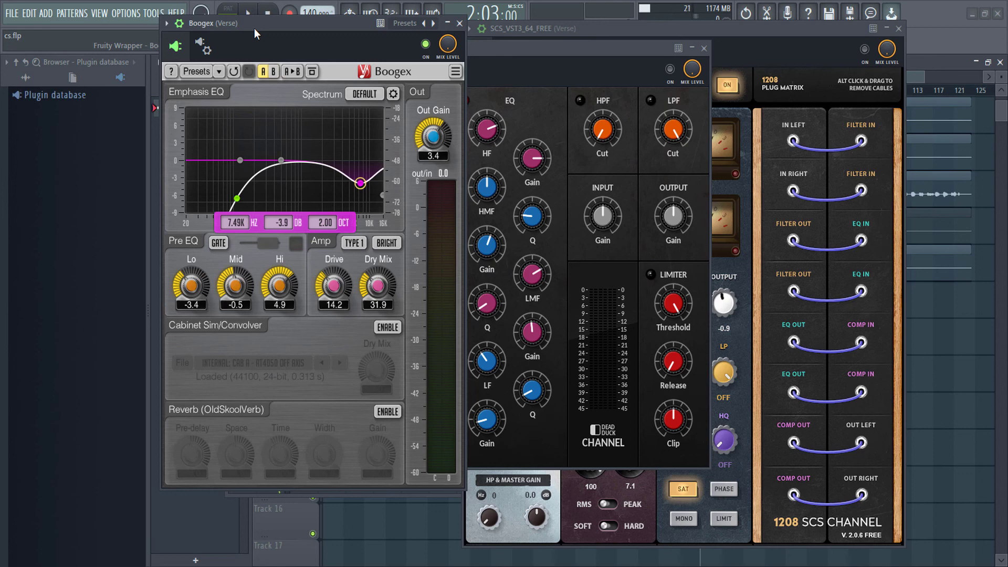
{"action": "key", "text": "ctrl+s"}
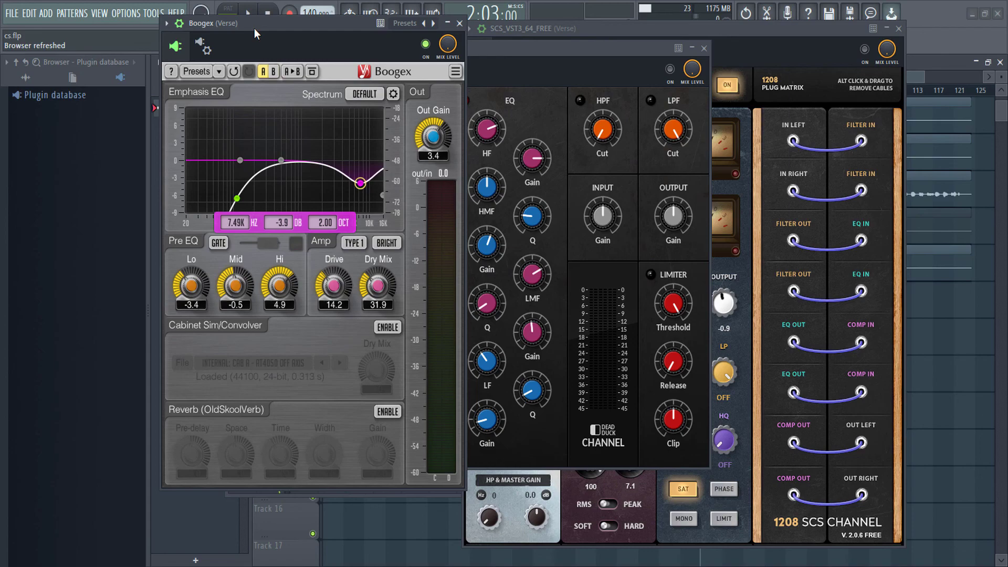